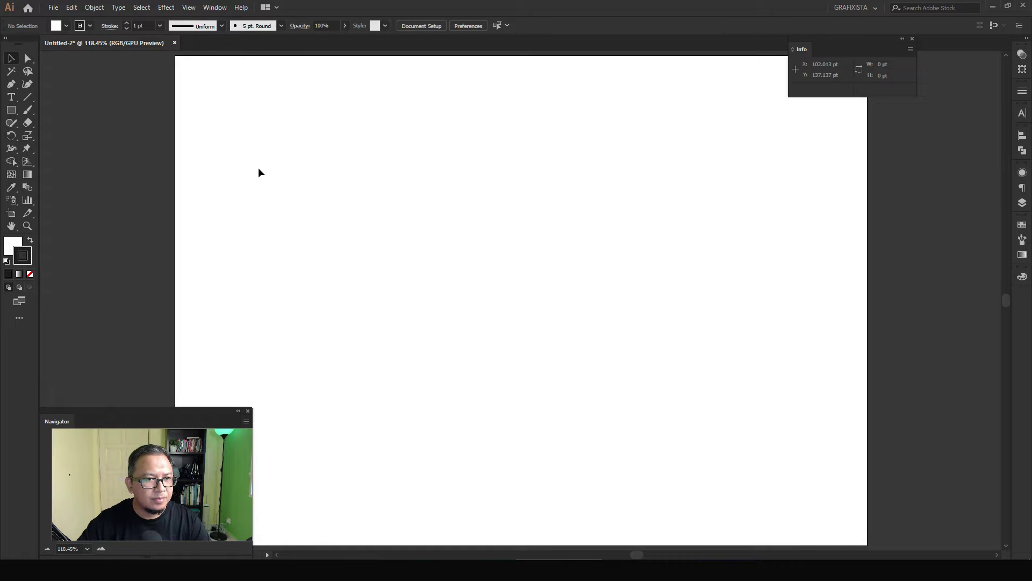
# - Choose the car-604019_1920 photo to place from the File menu
pyautogui.click(53, 7)
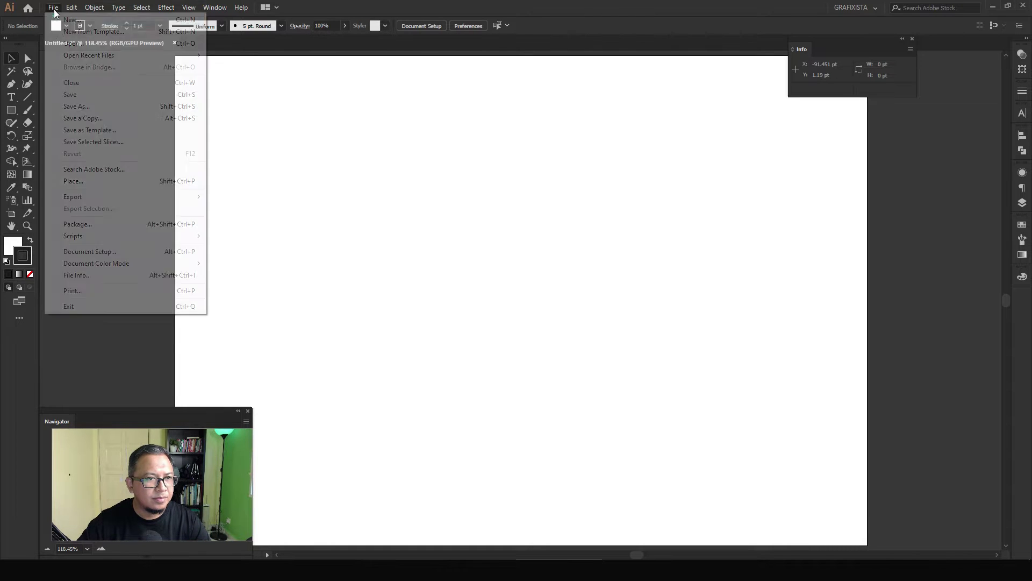
pyautogui.click(89, 180)
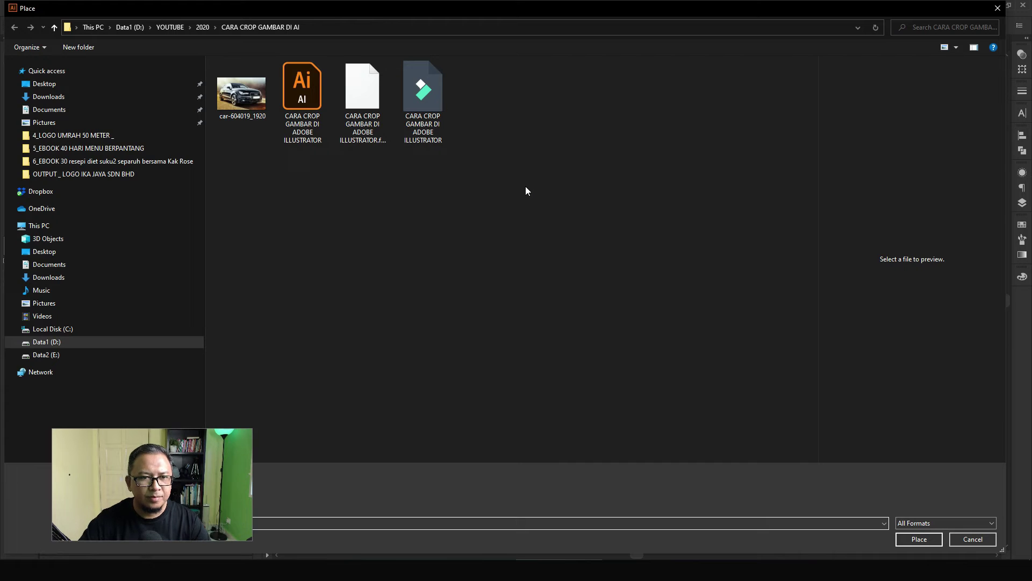
pyautogui.click(242, 93)
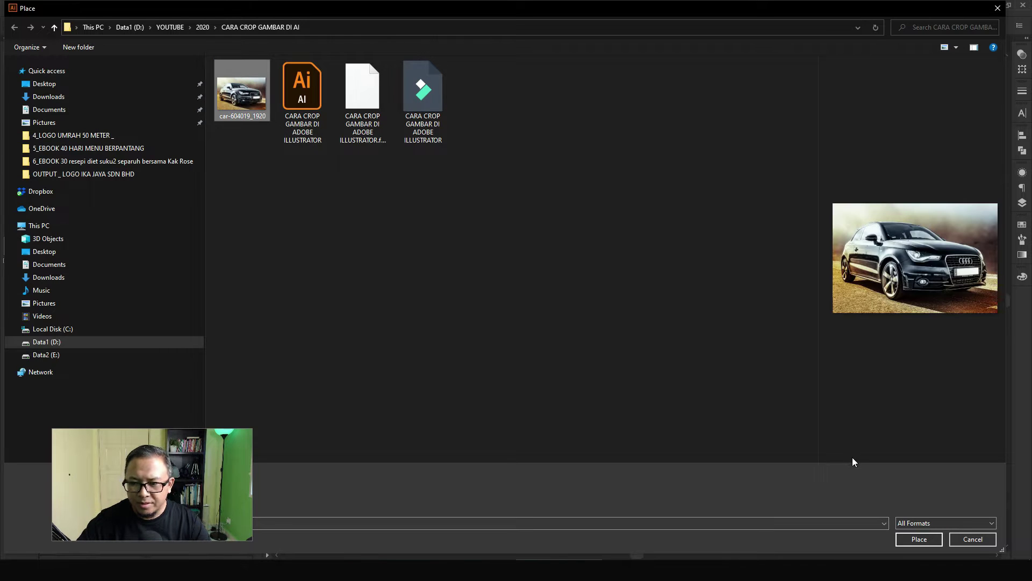
pyautogui.click(920, 538)
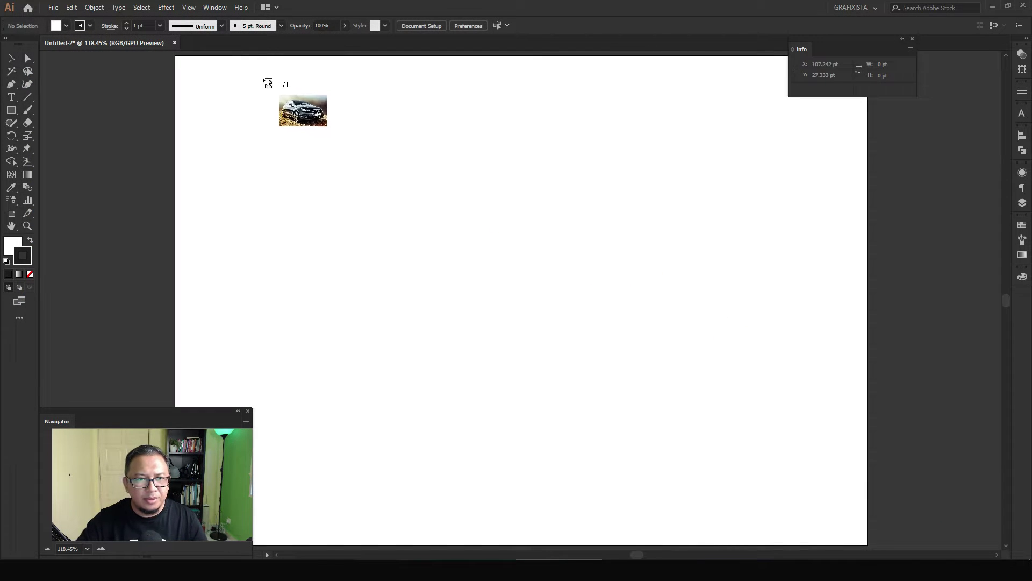
# - Drag the car photo out large across the artboard and centre it on the page
pyautogui.moveTo(264, 79); pyautogui.dragTo(842, 449)
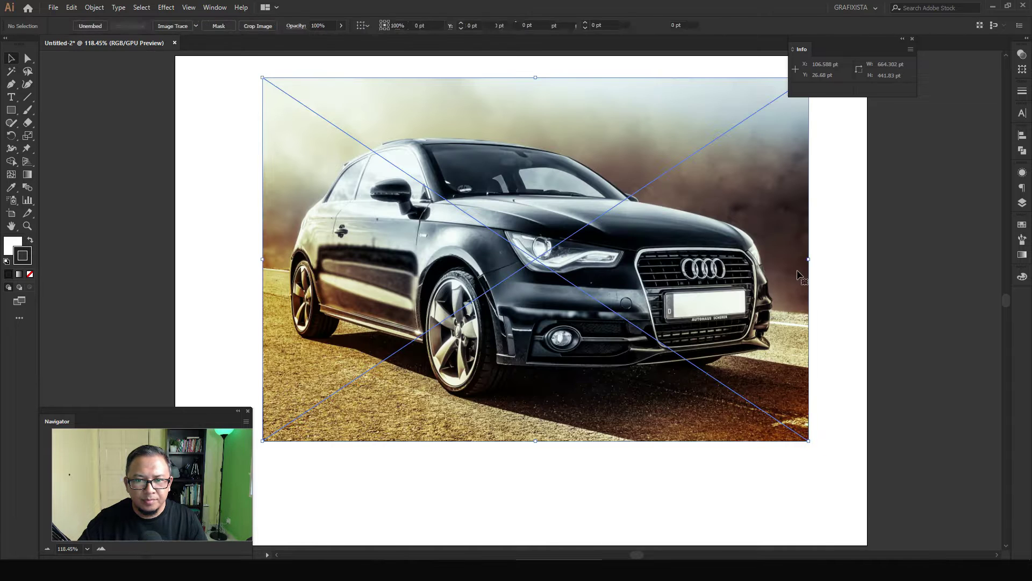
pyautogui.moveTo(678, 228)
pyautogui.mouseDown()
pyautogui.moveTo(675, 262)
pyautogui.moveTo(718, 287)
pyautogui.mouseUp()
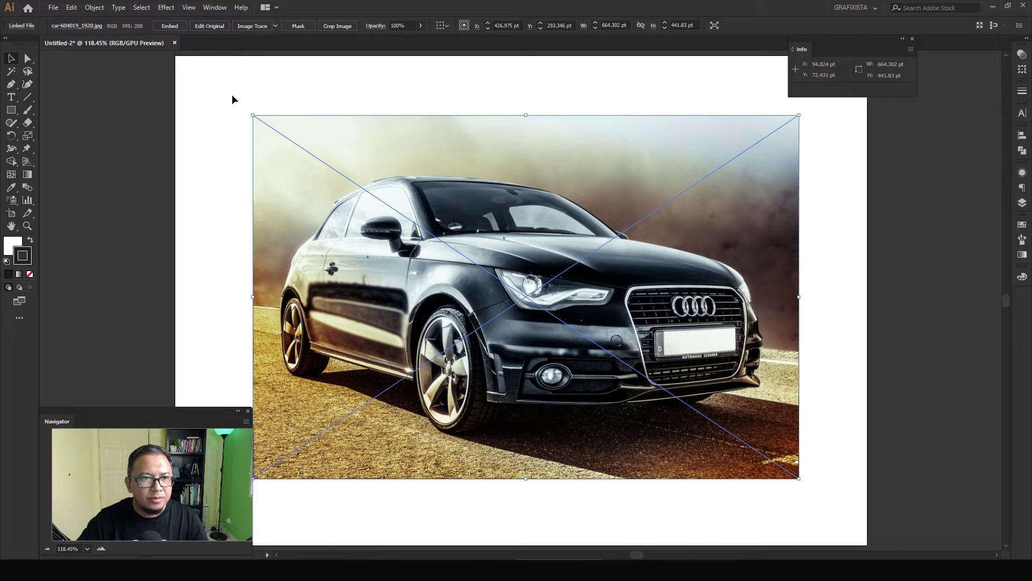
pyautogui.click(896, 210)
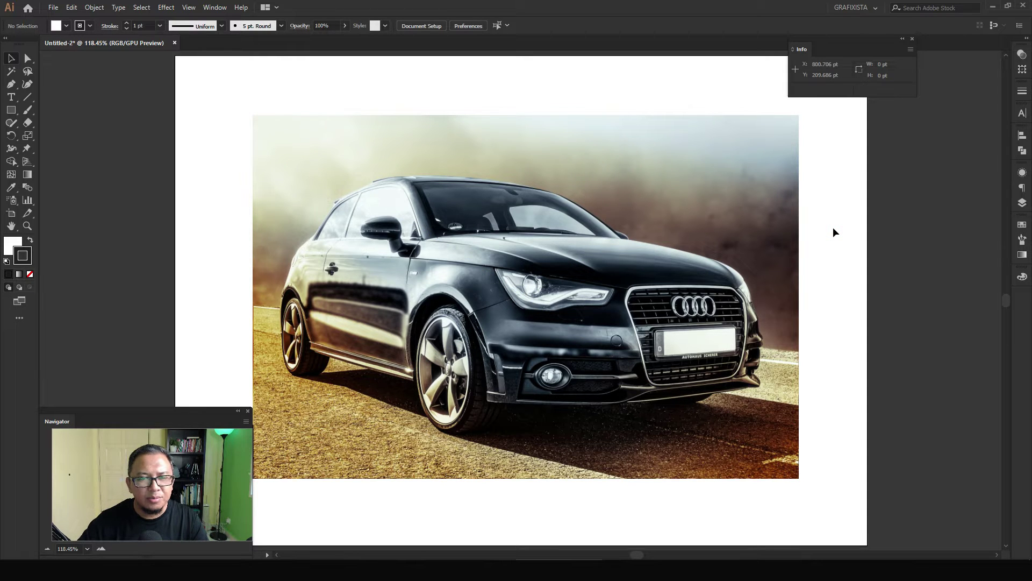
pyautogui.click(511, 196)
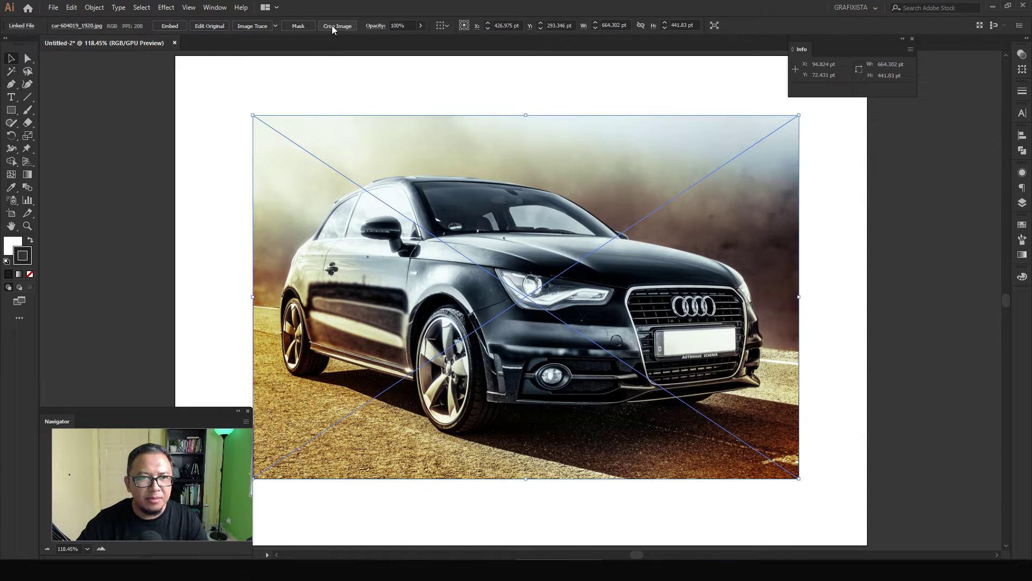
pyautogui.click(337, 26)
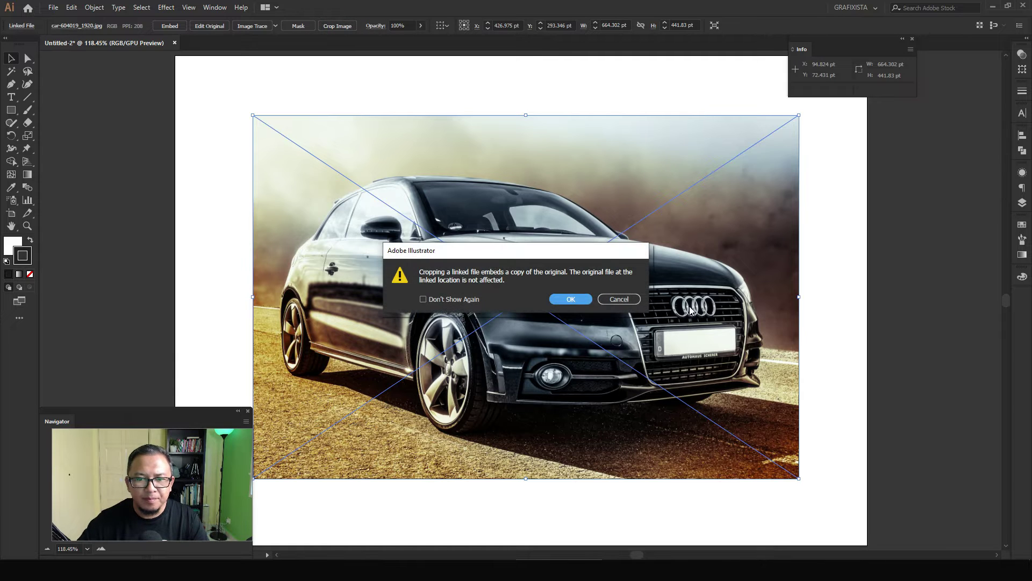
pyautogui.click(570, 298)
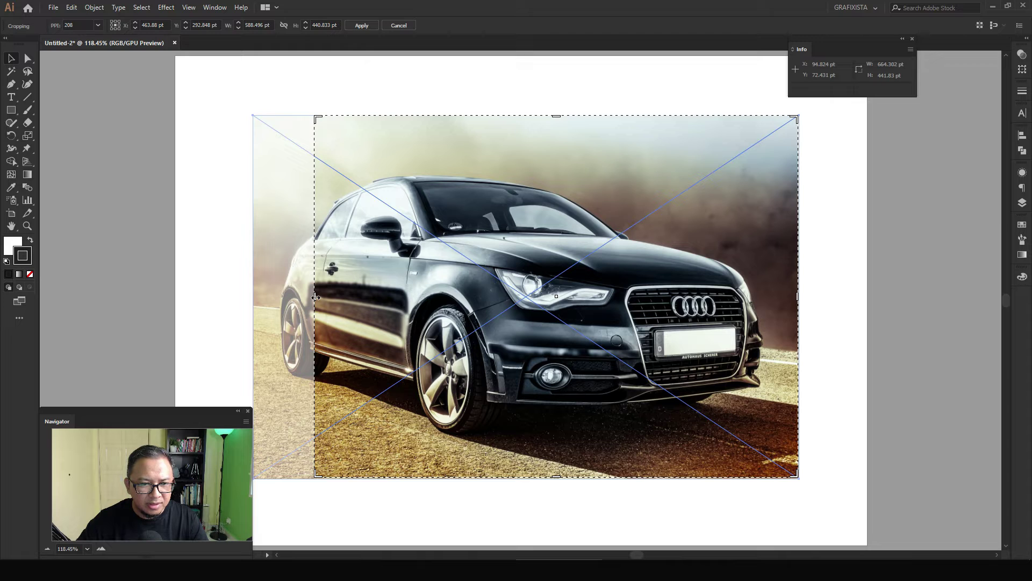
pyautogui.moveTo(316, 297); pyautogui.dragTo(271, 296)
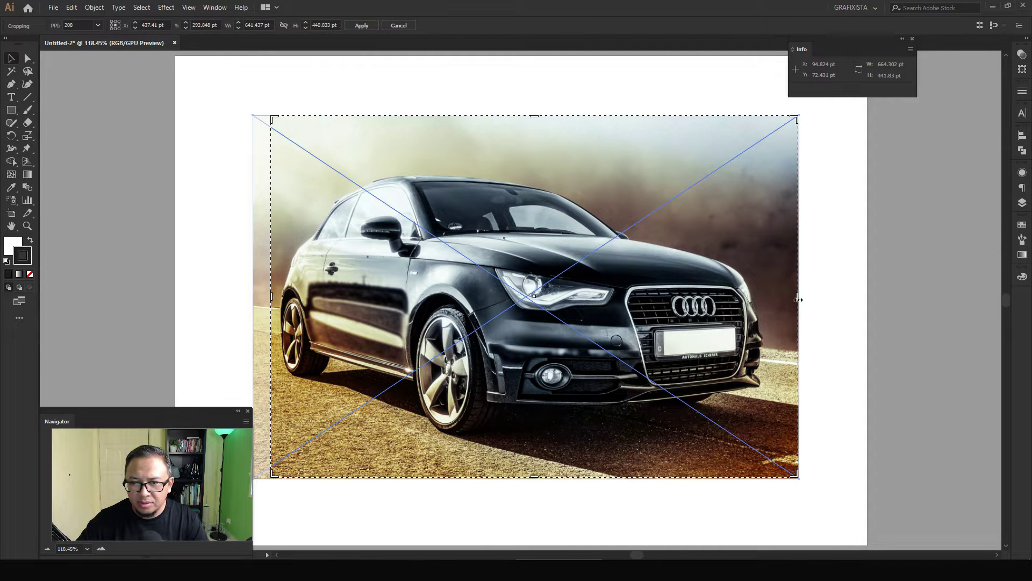
pyautogui.moveTo(798, 299); pyautogui.dragTo(774, 300)
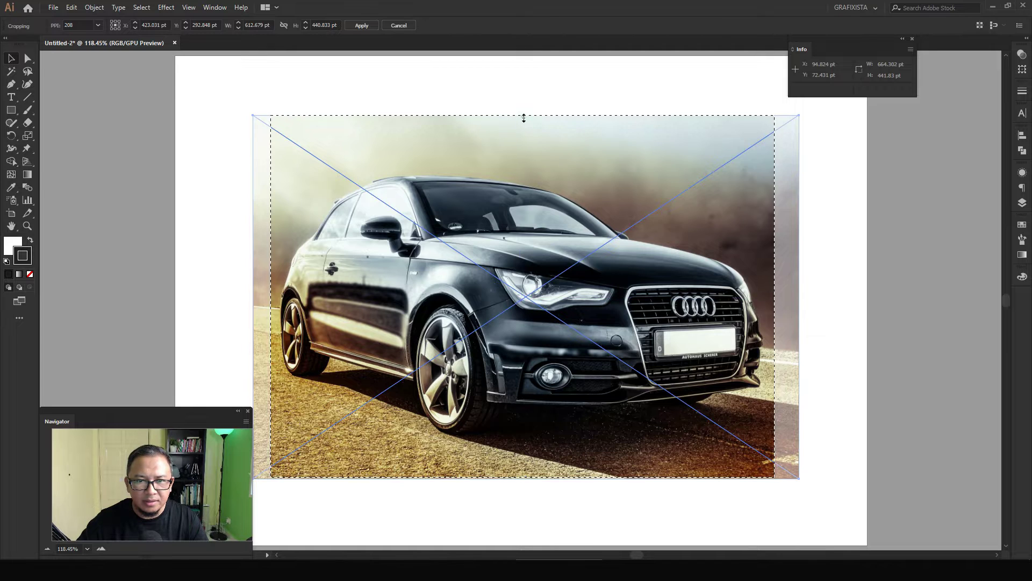
pyautogui.moveTo(523, 118); pyautogui.dragTo(524, 153)
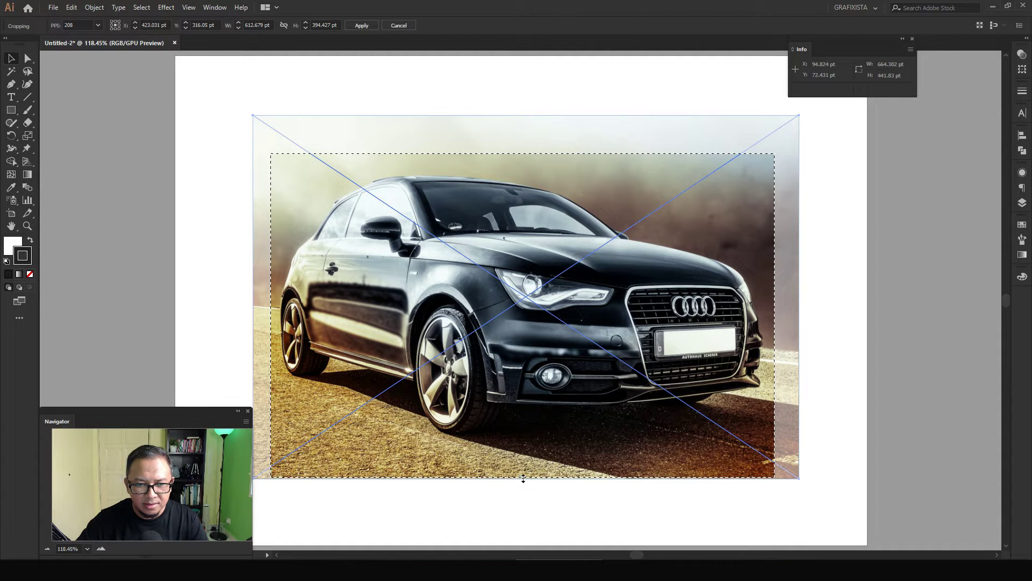
pyautogui.moveTo(523, 478); pyautogui.dragTo(523, 453)
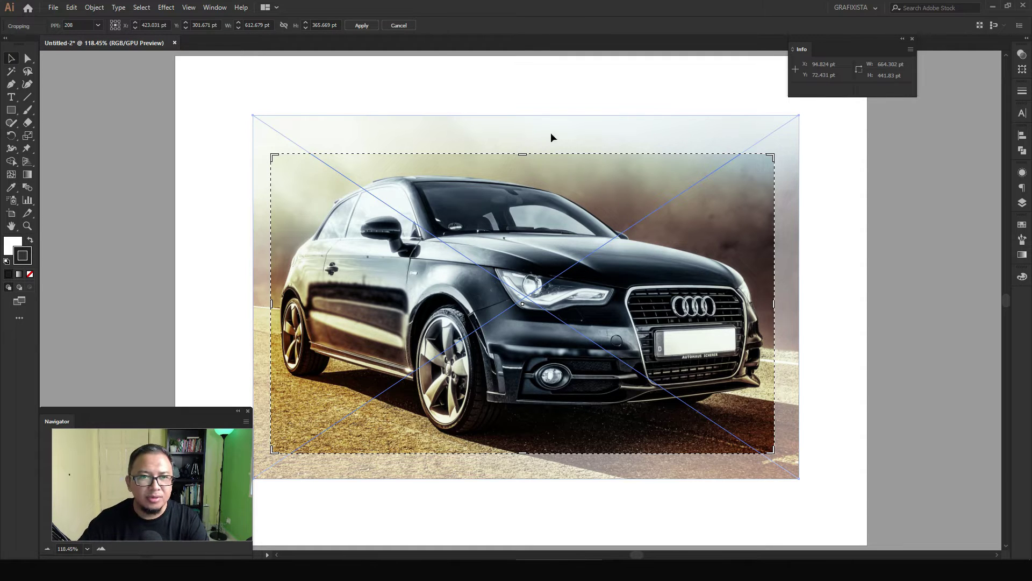
pyautogui.click(361, 25)
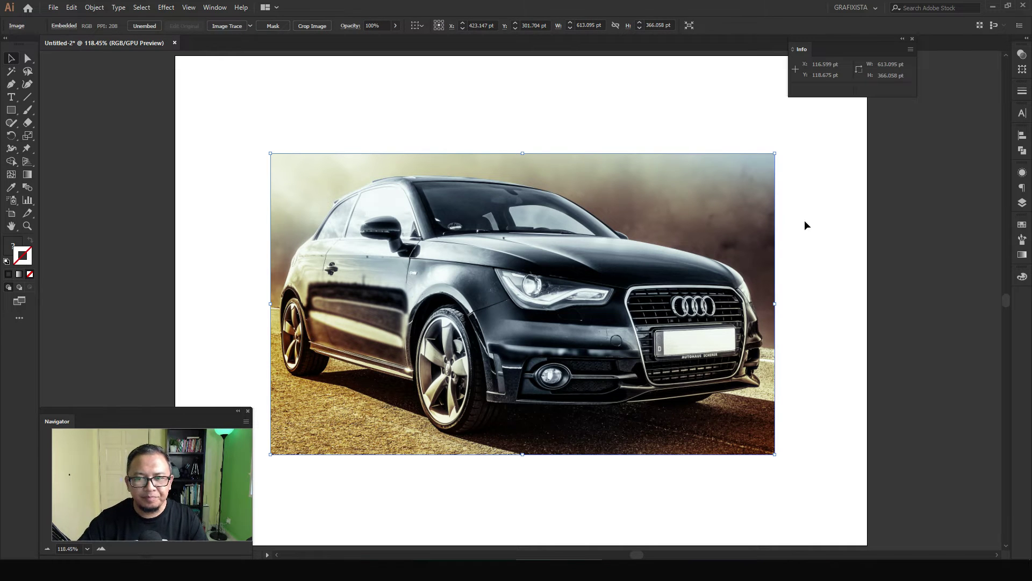
pyautogui.click(818, 221)
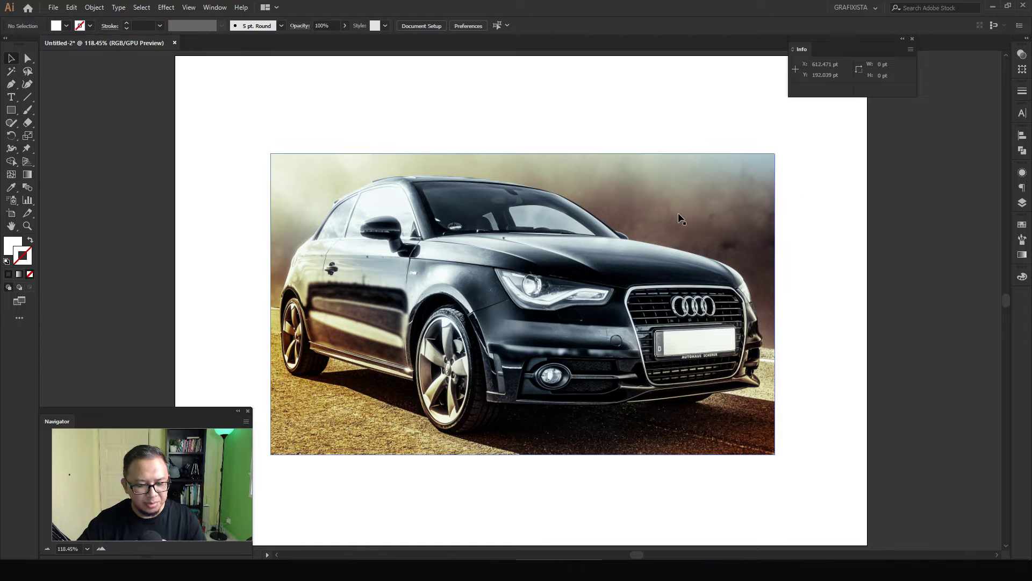
pyautogui.hotkey('ctrl', 'z')
pyautogui.click(868, 221)
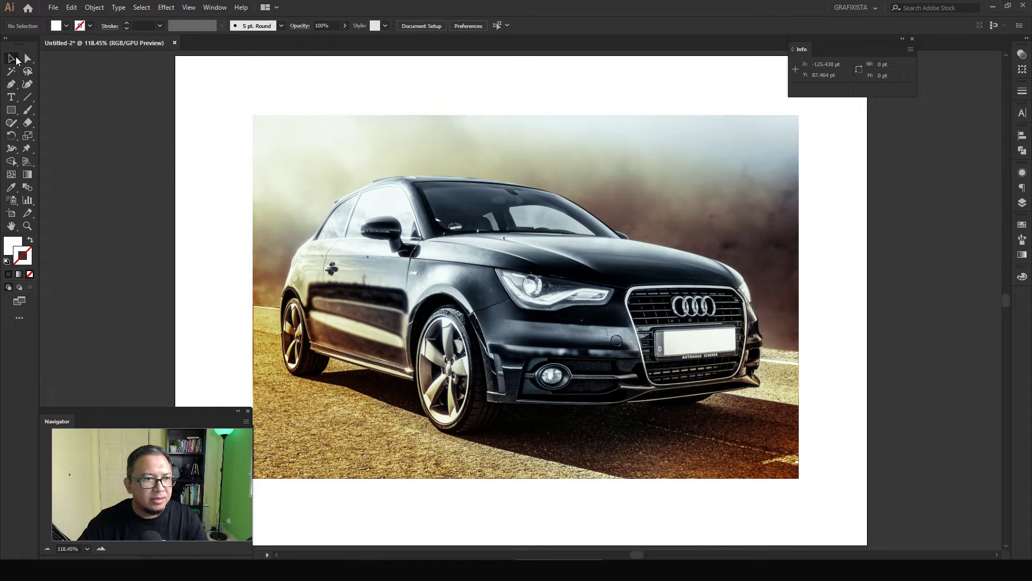
# - Draw a large circle over the car with the Ellipse Tool
pyautogui.click(11, 111)
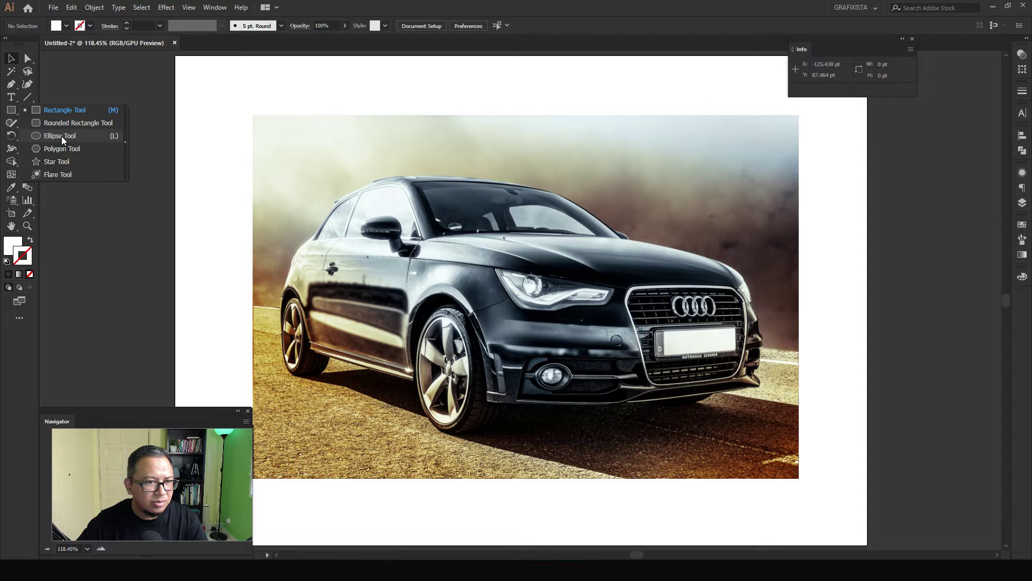
pyautogui.click(62, 136)
pyautogui.moveTo(327, 146)
pyautogui.mouseDown()
pyautogui.moveTo(613, 349)
pyautogui.moveTo(649, 389)
pyautogui.mouseUp()
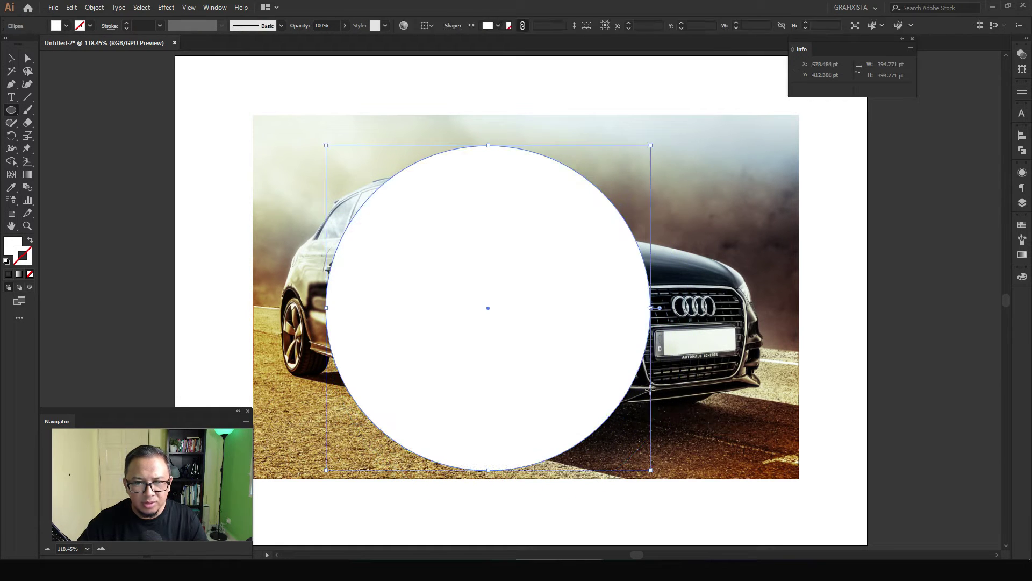
pyautogui.press('v')
pyautogui.click(833, 233)
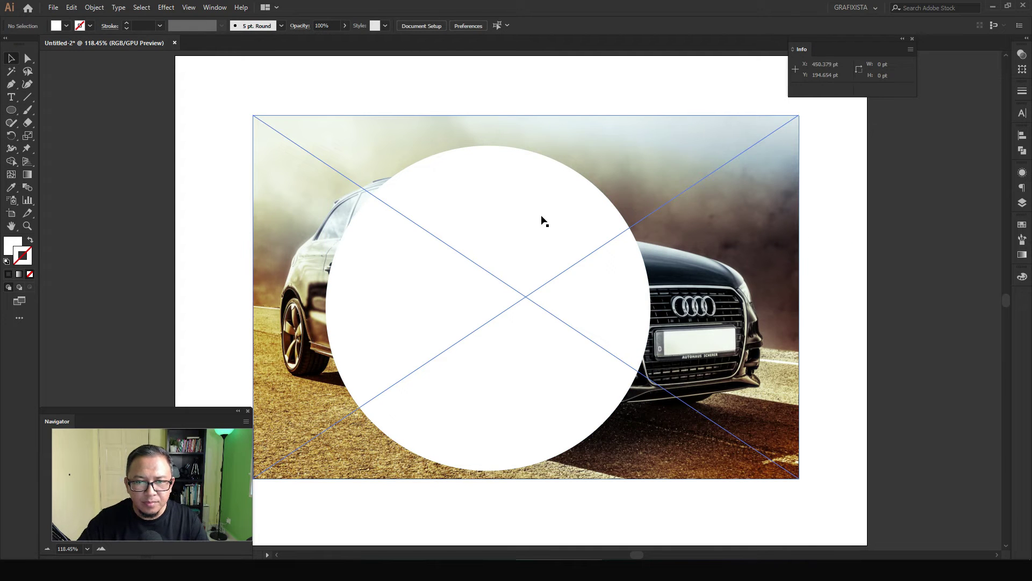
pyautogui.moveTo(514, 226); pyautogui.dragTo(562, 223)
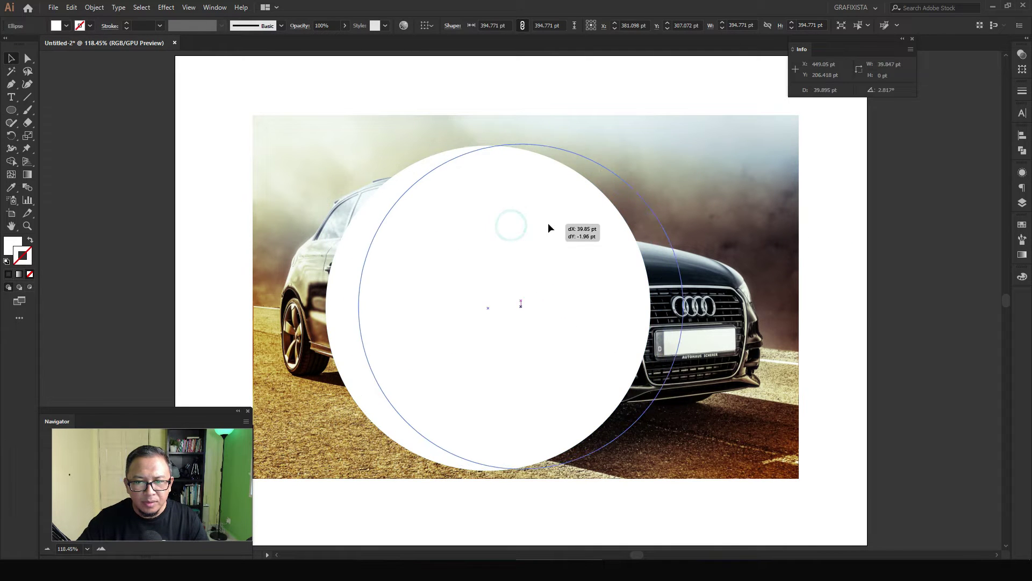
# - Swap the circle's fill and stroke so it becomes a white outline with no fill
pyautogui.click(30, 241)
pyautogui.click(866, 225)
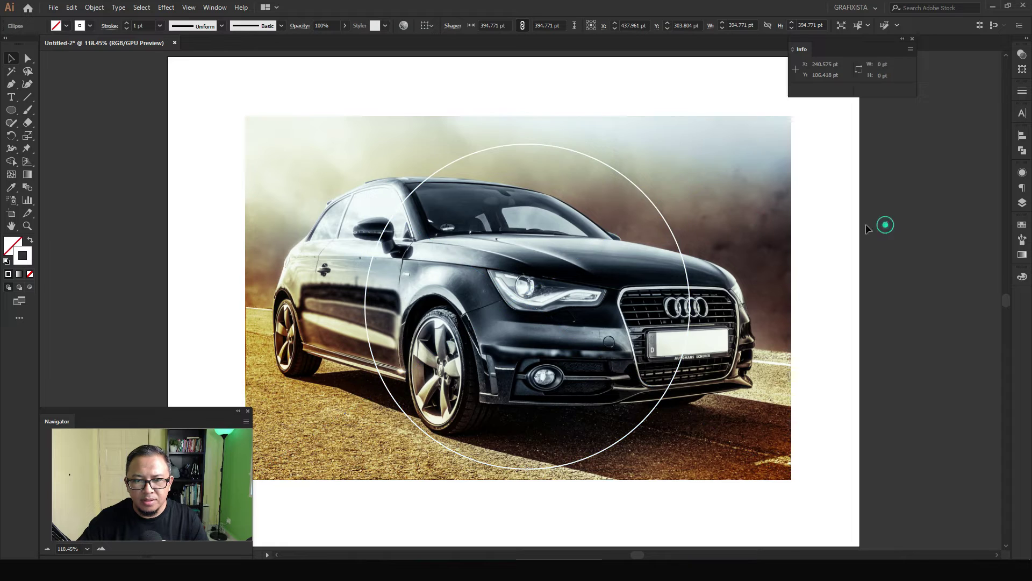
pyautogui.moveTo(598, 162); pyautogui.dragTo(597, 161)
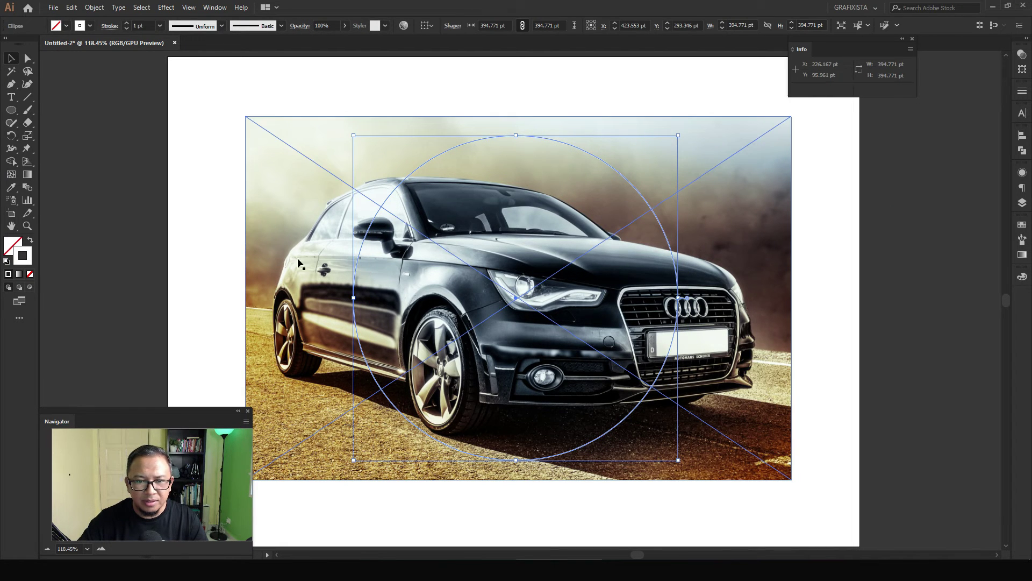
pyautogui.click(841, 241)
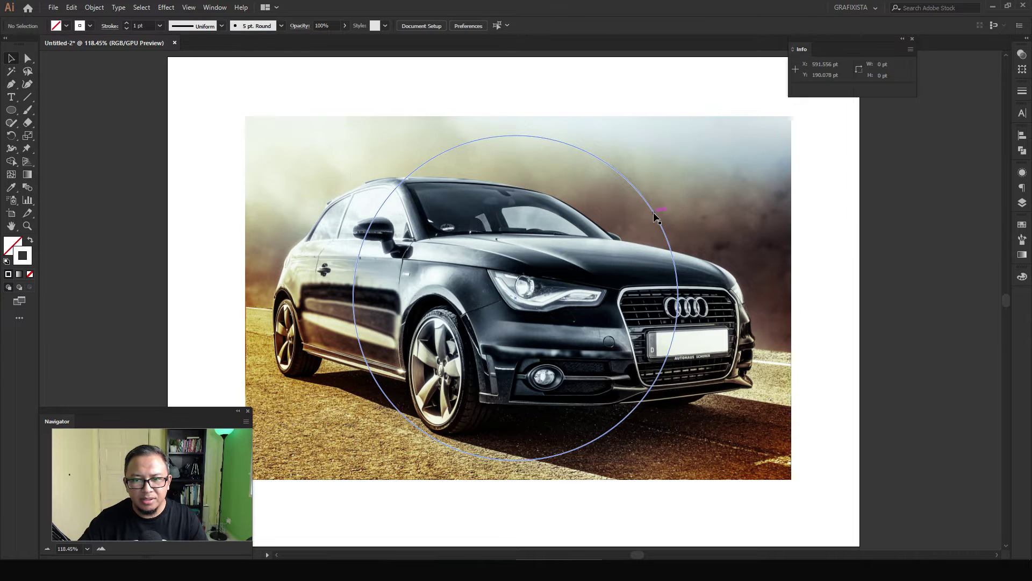
# - Reposition the white circle over the front of the car
pyautogui.click(655, 214)
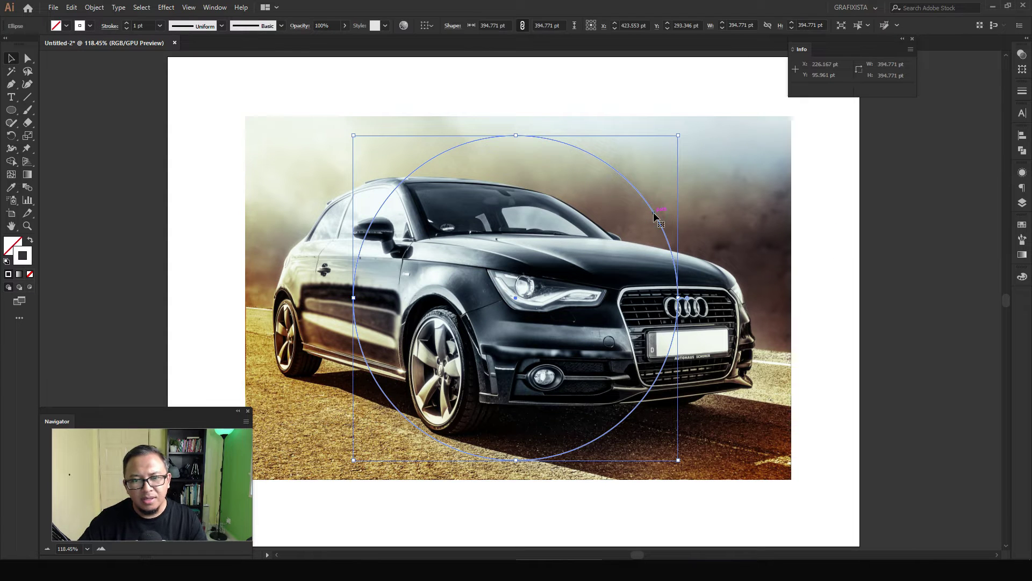
pyautogui.click(706, 193)
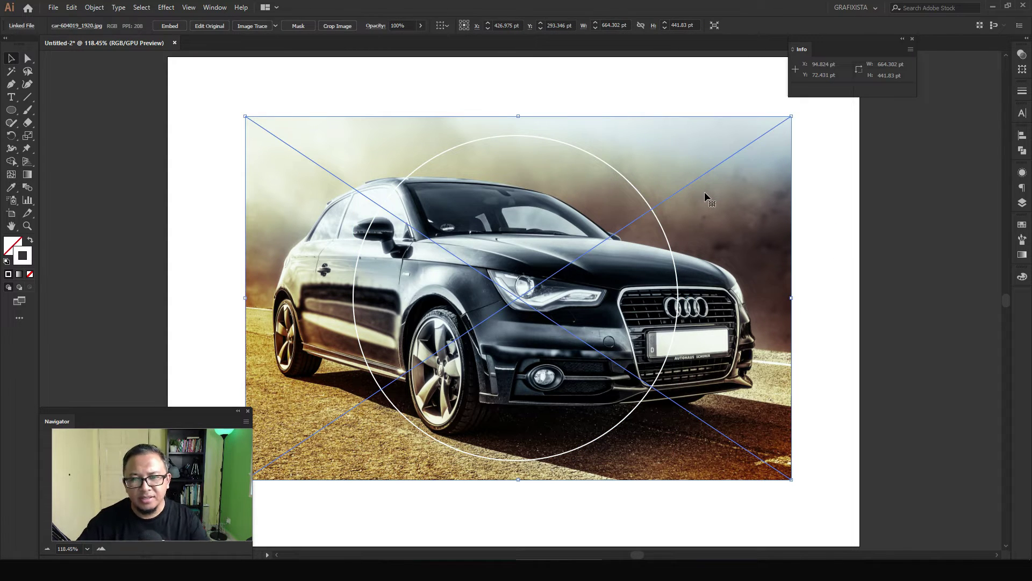
pyautogui.click(827, 208)
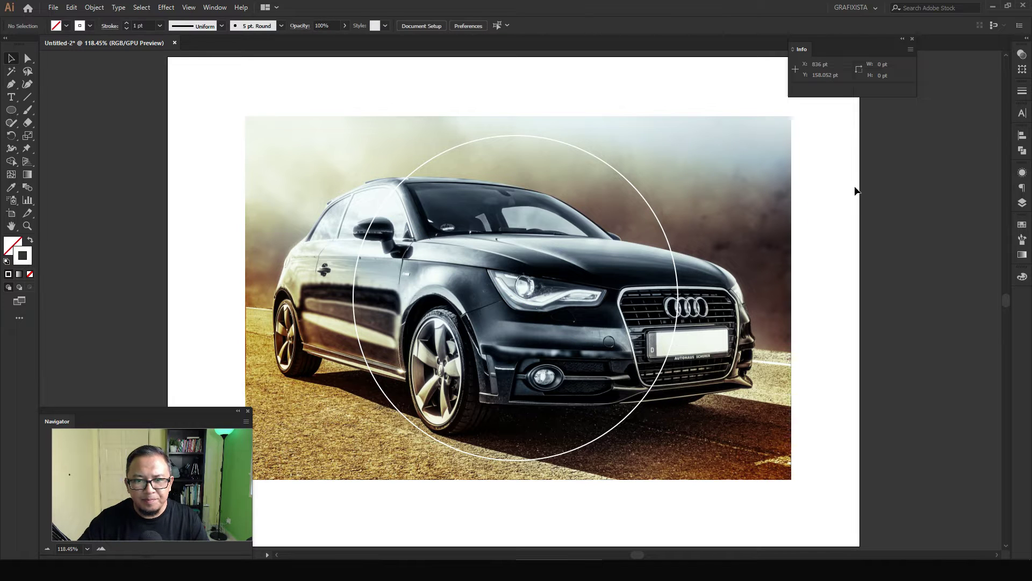
pyautogui.hotkey('ctrl', 'a')
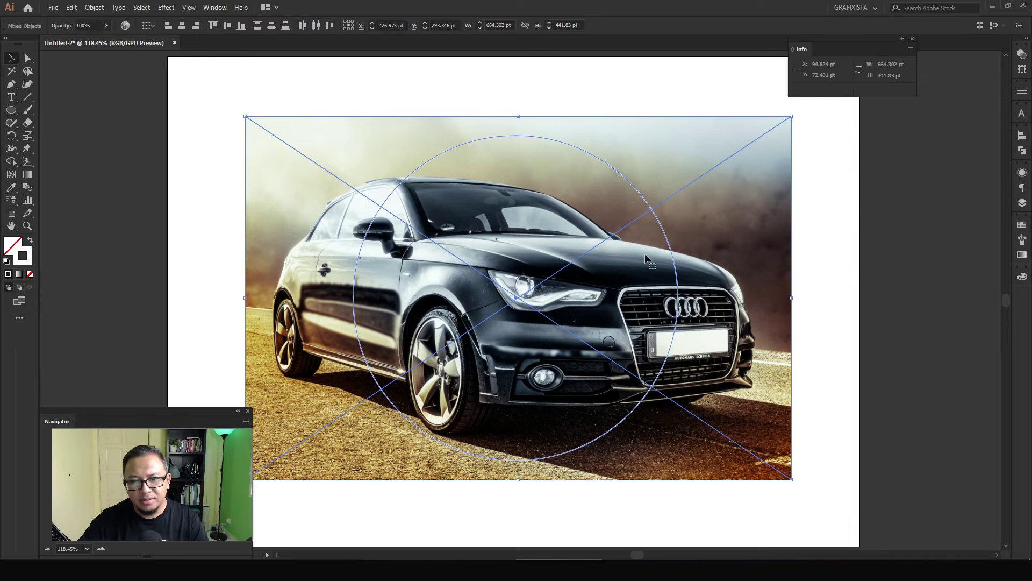
pyautogui.hotkey('ctrl', 'shift', 'a')
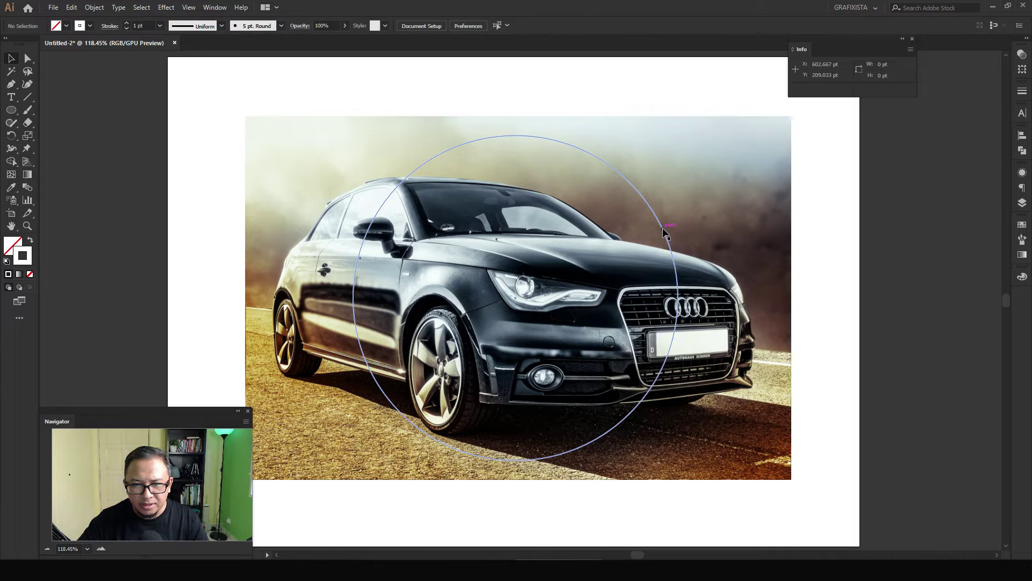
pyautogui.moveTo(672, 227); pyautogui.dragTo(696, 229)
pyautogui.click(865, 186)
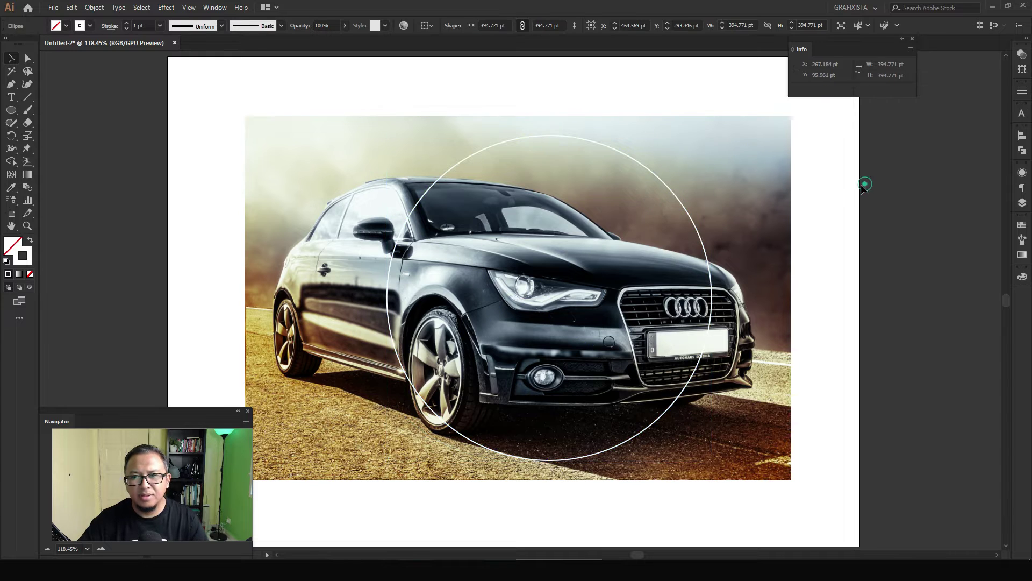
# - Clip the car photo to the circle with Make Clipping Mask
pyautogui.moveTo(875, 181); pyautogui.dragTo(417, 273)
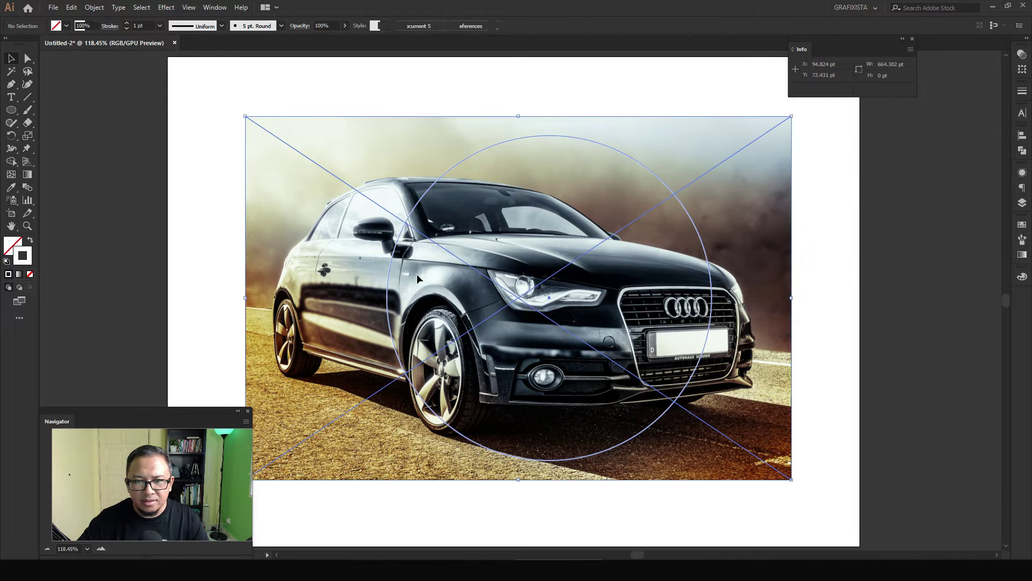
pyautogui.rightClick(581, 216)
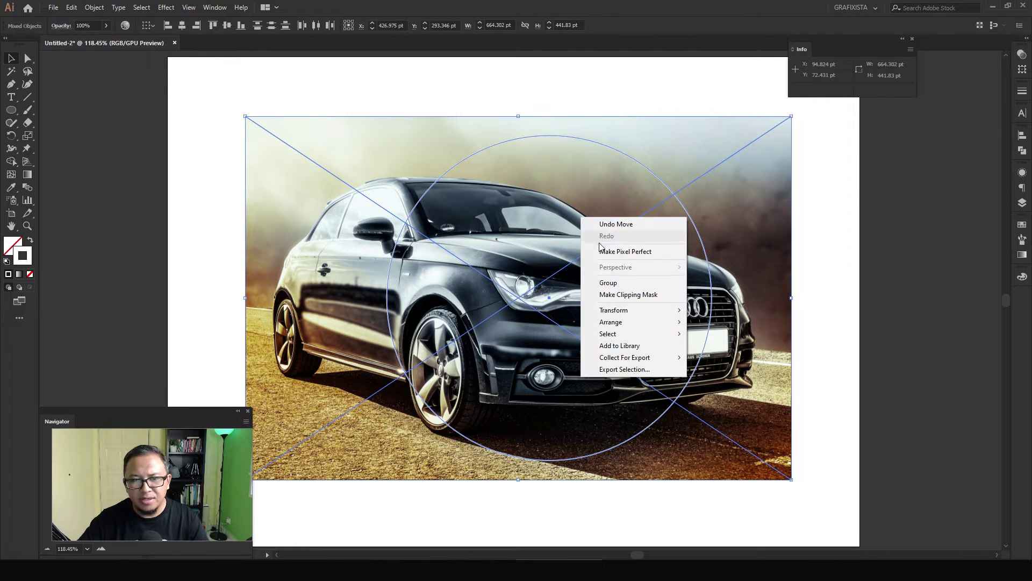
pyautogui.click(616, 297)
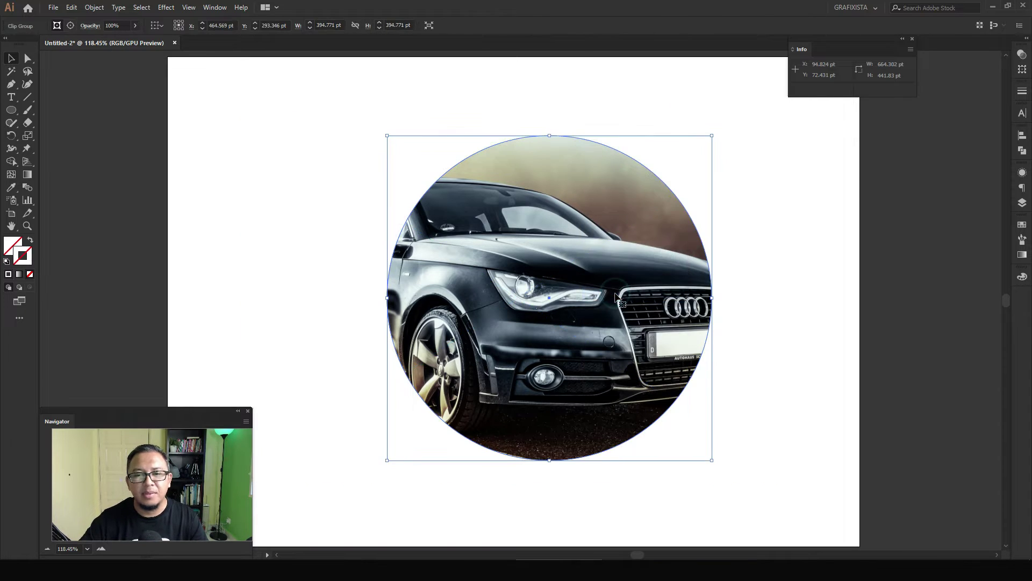
pyautogui.click(757, 267)
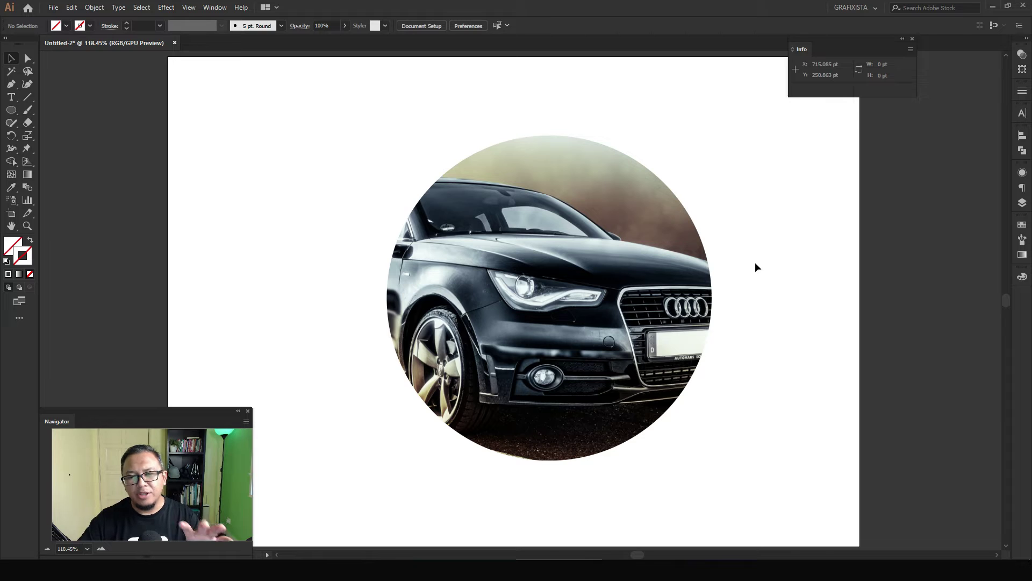
pyautogui.moveTo(843, 173); pyautogui.dragTo(622, 323)
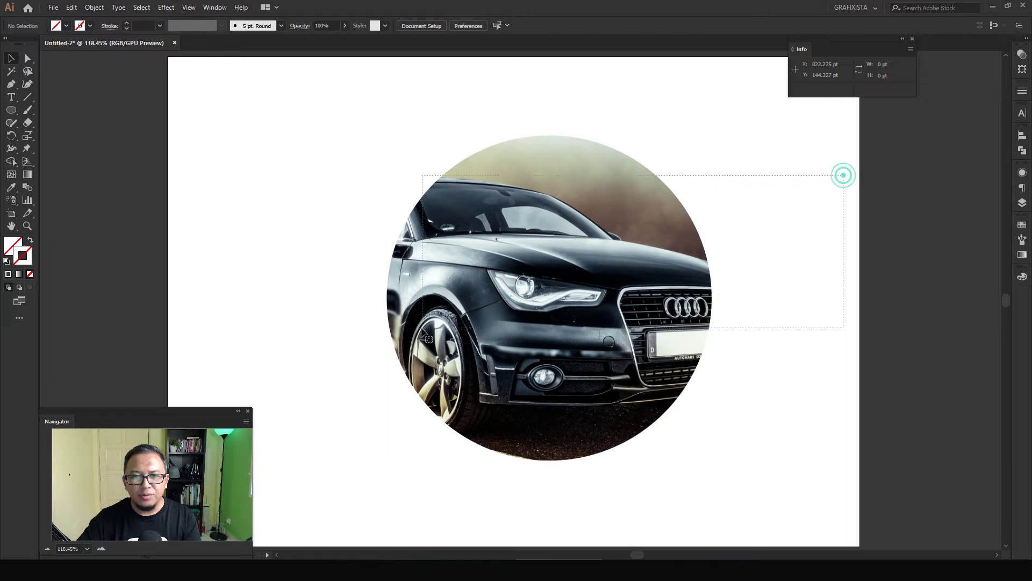
pyautogui.click(770, 284)
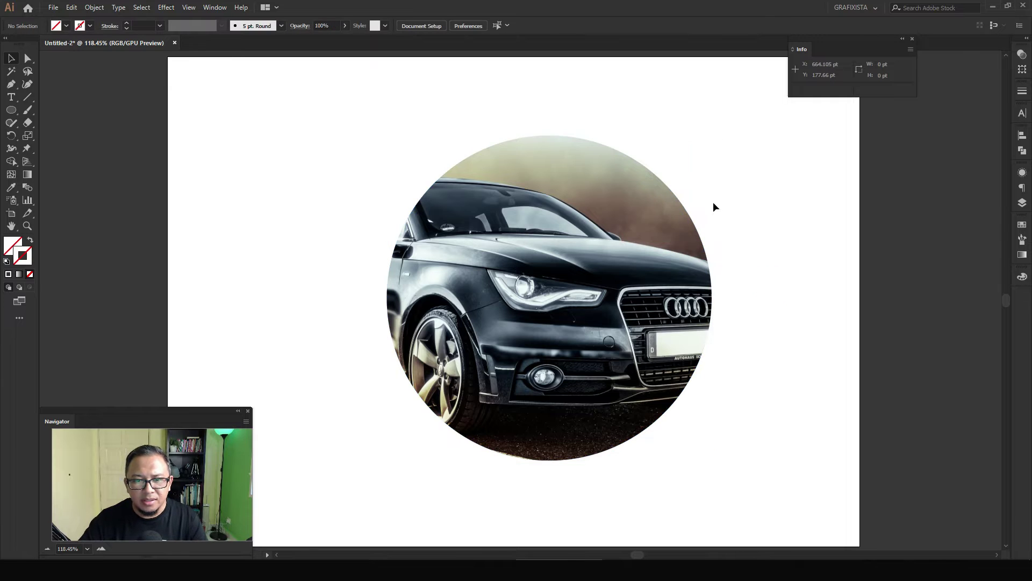
# - Release the clipping mask (Ctrl+Alt+7) to restore the full photo under the circle
pyautogui.click(595, 212)
pyautogui.click(805, 209)
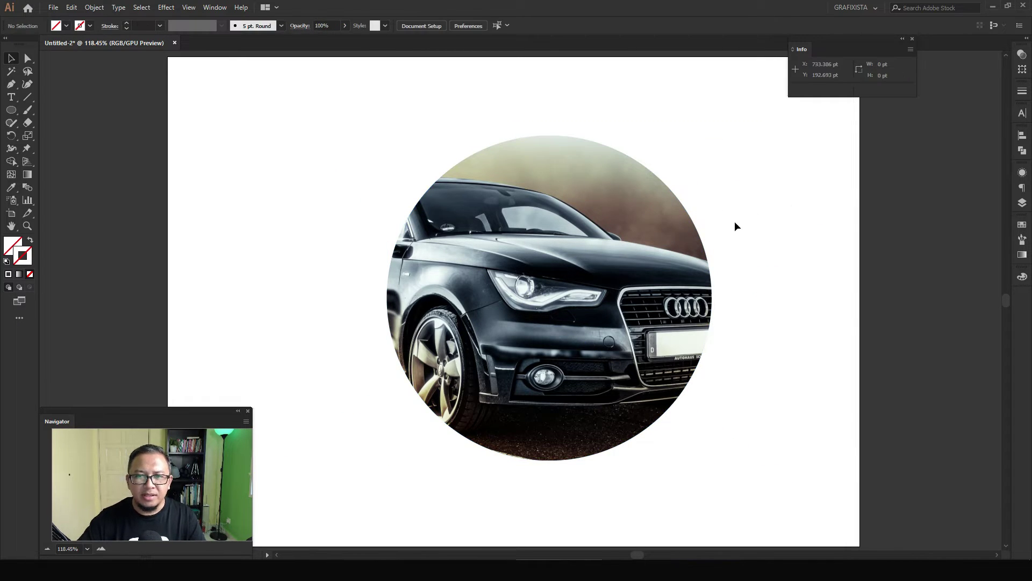
pyautogui.moveTo(644, 255); pyautogui.dragTo(622, 261)
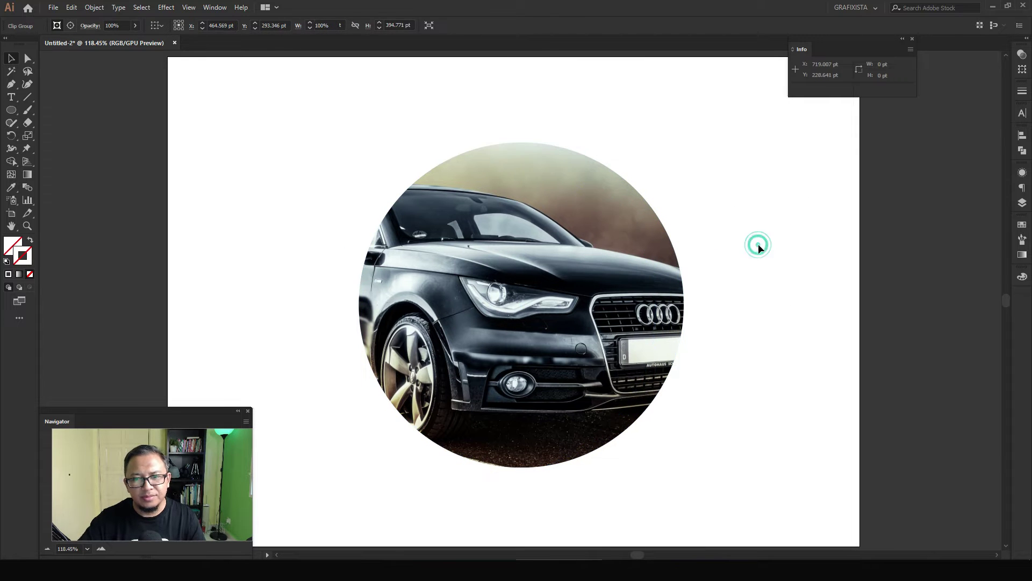
pyautogui.hotkey('ctrl', 'z')
pyautogui.hotkey('ctrl', 'alt', '7')
pyautogui.click(851, 245)
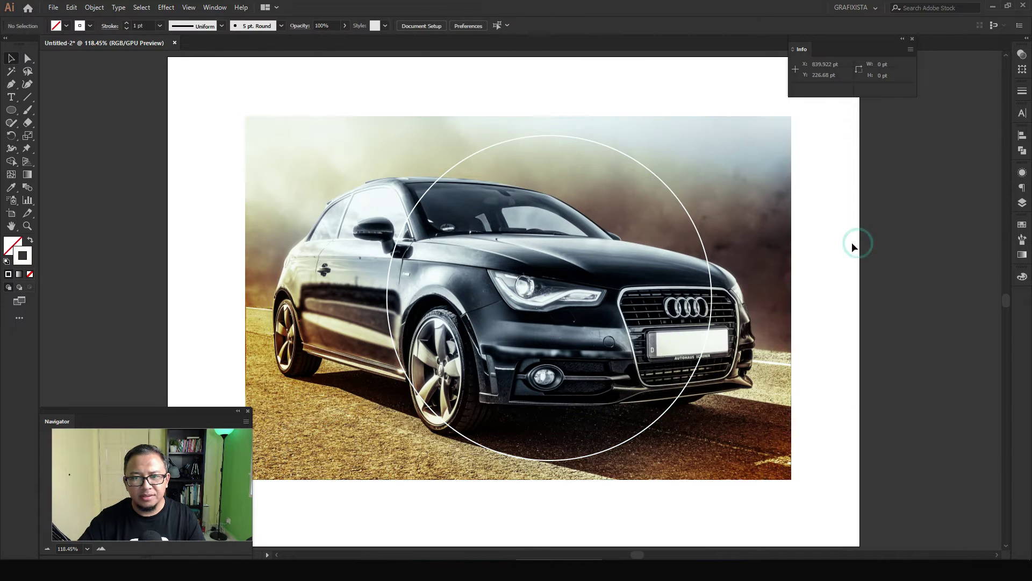
pyautogui.click(700, 237)
pyautogui.click(888, 231)
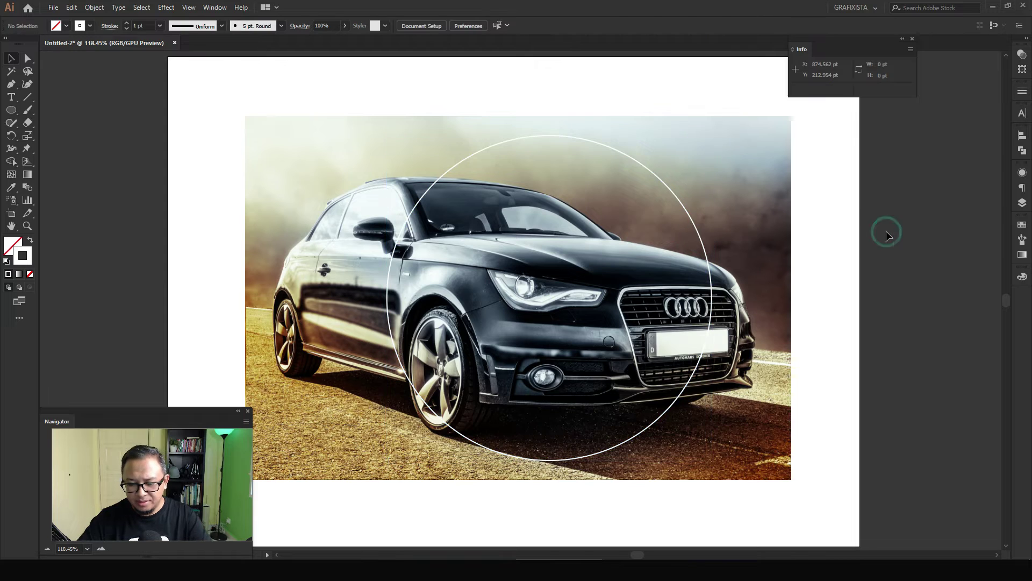
# - Delete the white circle outline from the car photo
pyautogui.click(697, 231)
pyautogui.press('Delete')
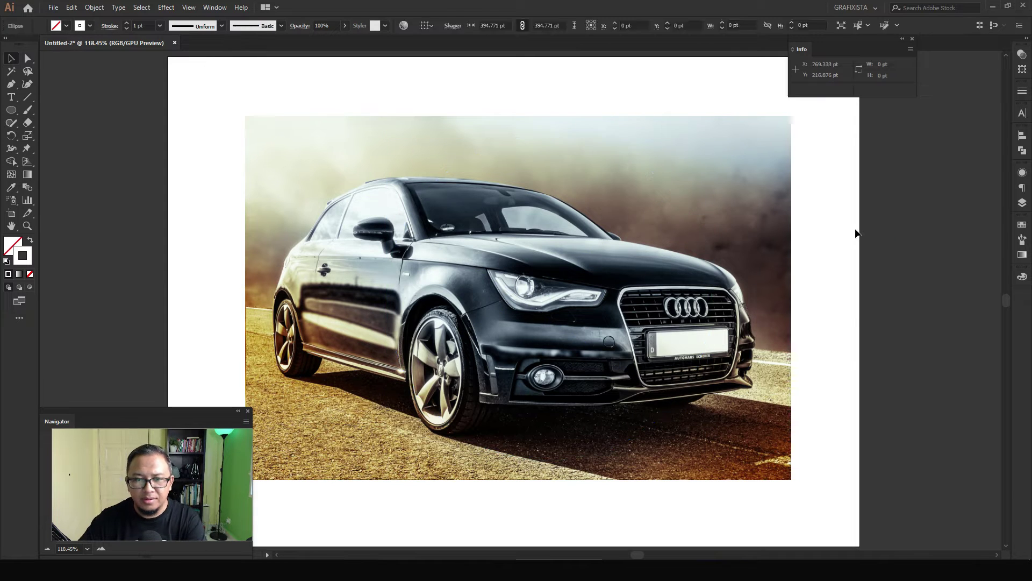
pyautogui.click(853, 228)
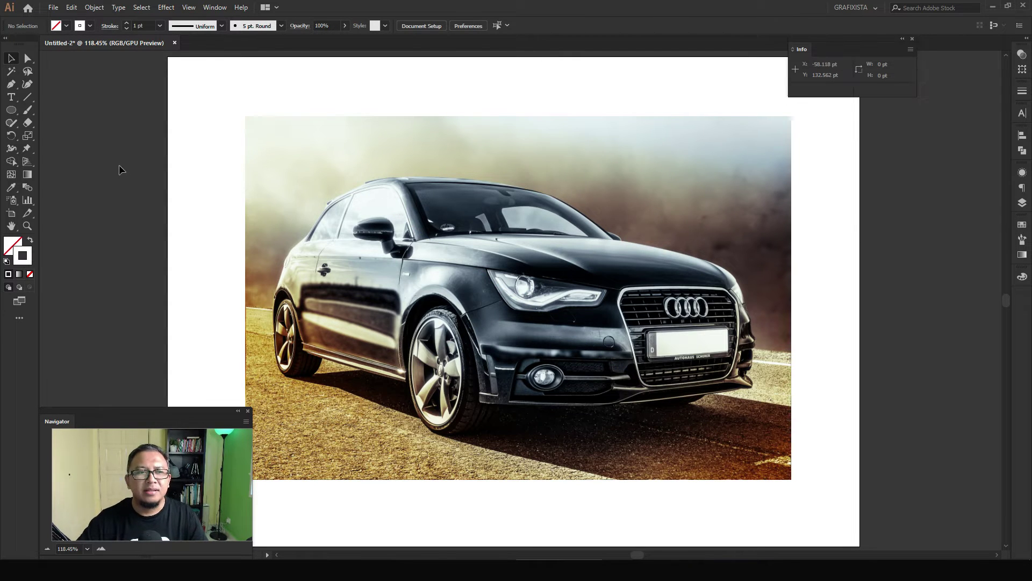
# - With the Pen Tool active, inspect the rear wheel and rocker panel at 600%, then fit the artboard
pyautogui.click(10, 85)
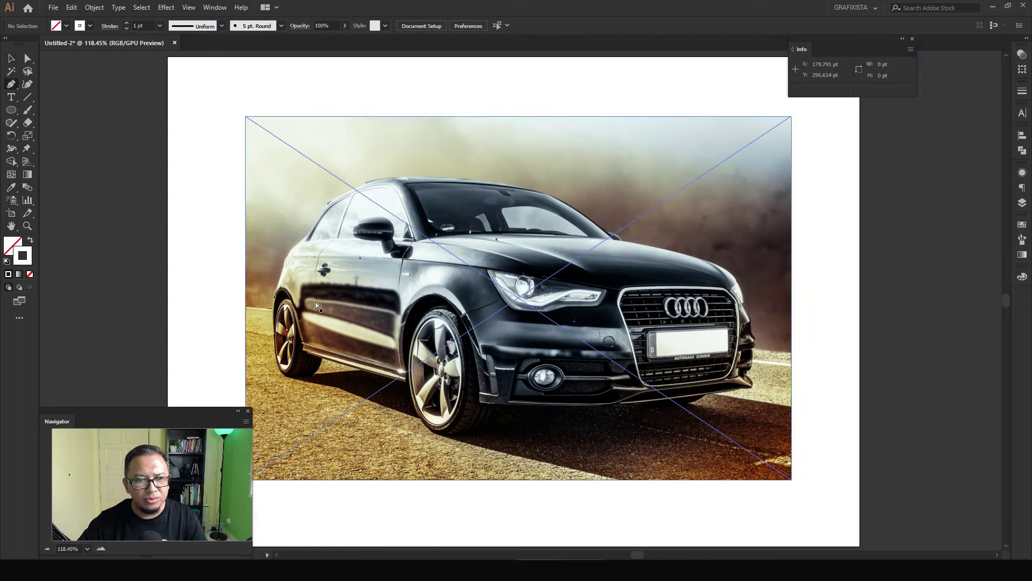
pyautogui.hotkey('ctrl', '=')
pyautogui.hotkey('ctrl', '=')
pyautogui.moveTo(267, 362)
pyautogui.mouseDown()
pyautogui.moveTo(531, 271)
pyautogui.moveTo(529, 378)
pyautogui.mouseUp()
pyautogui.hotkey('ctrl', '=')
pyautogui.hotkey('ctrl', '=')
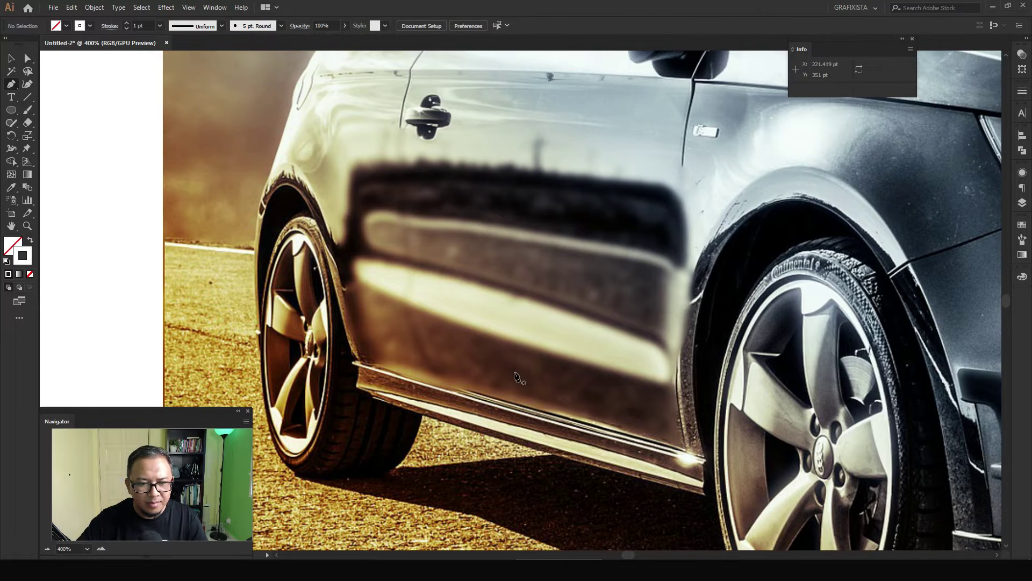
pyautogui.hotkey('ctrl', '=')
pyautogui.moveTo(459, 408); pyautogui.dragTo(548, 343)
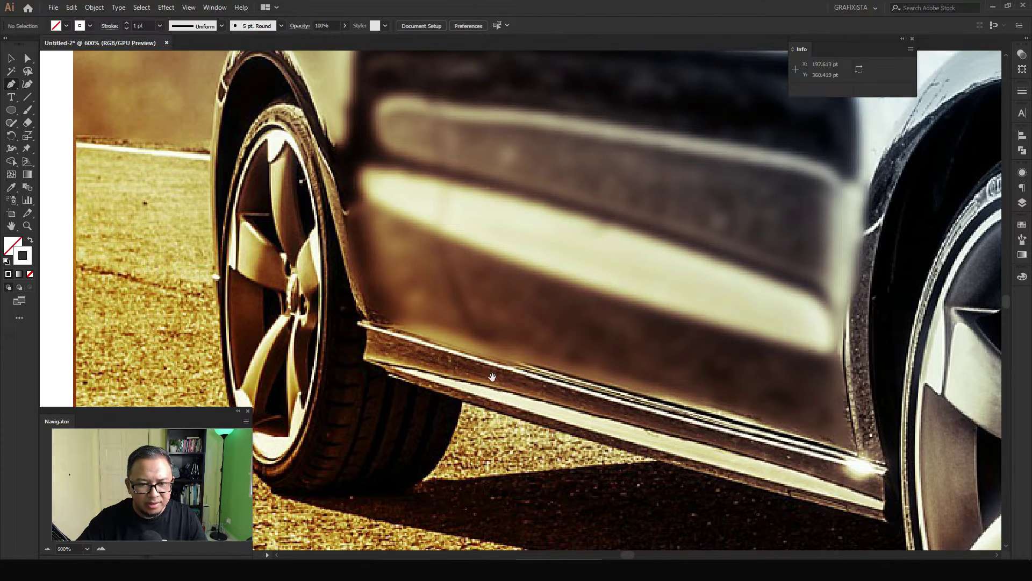
pyautogui.moveTo(492, 376); pyautogui.dragTo(526, 374)
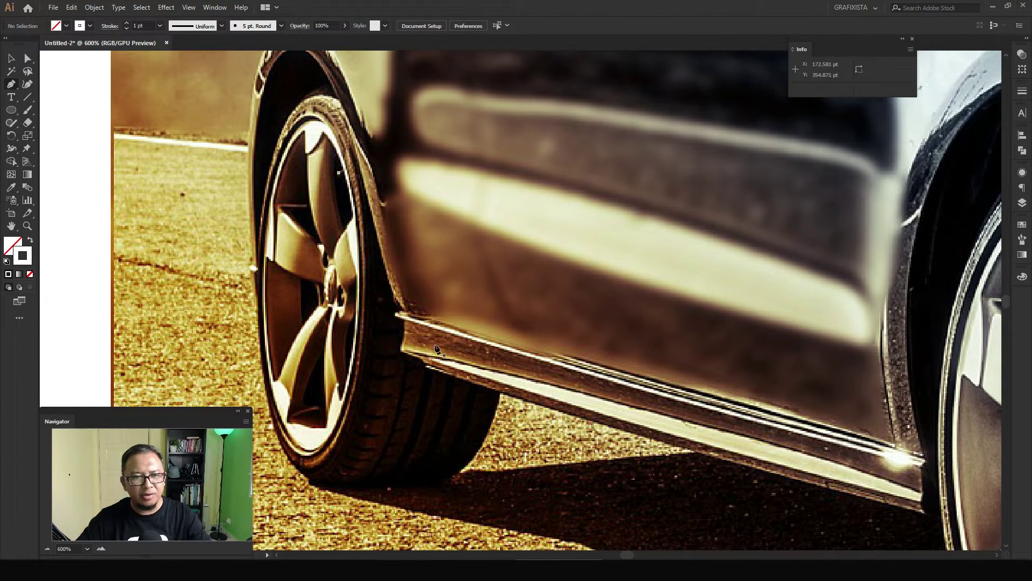
pyautogui.hotkey('ctrl', '0')
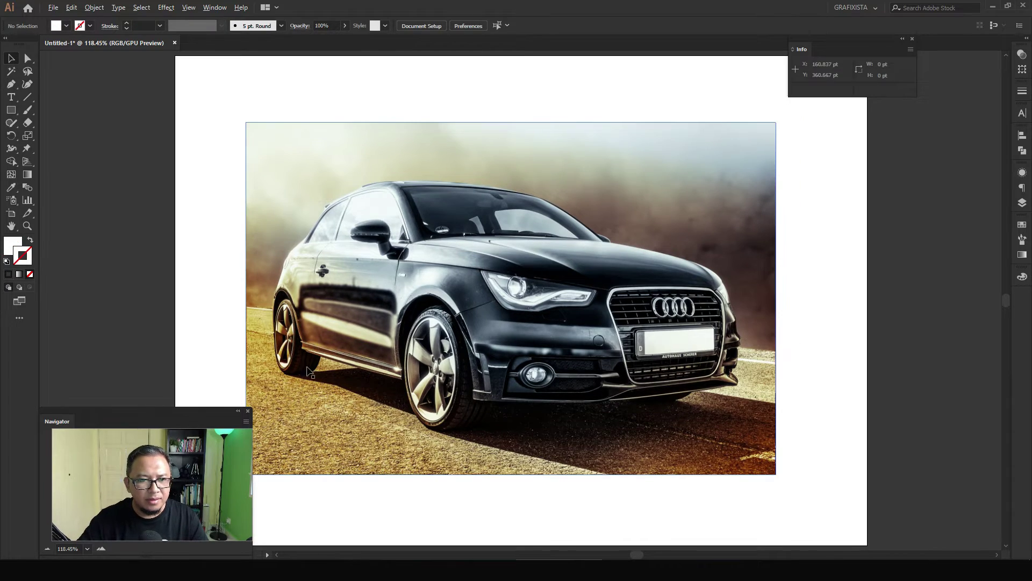
# - Start the Pen path at the body's lower edge and trace along the rear tyre's base
pyautogui.scroll(5, 307, 365)
pyautogui.moveTo(366, 346); pyautogui.dragTo(492, 392)
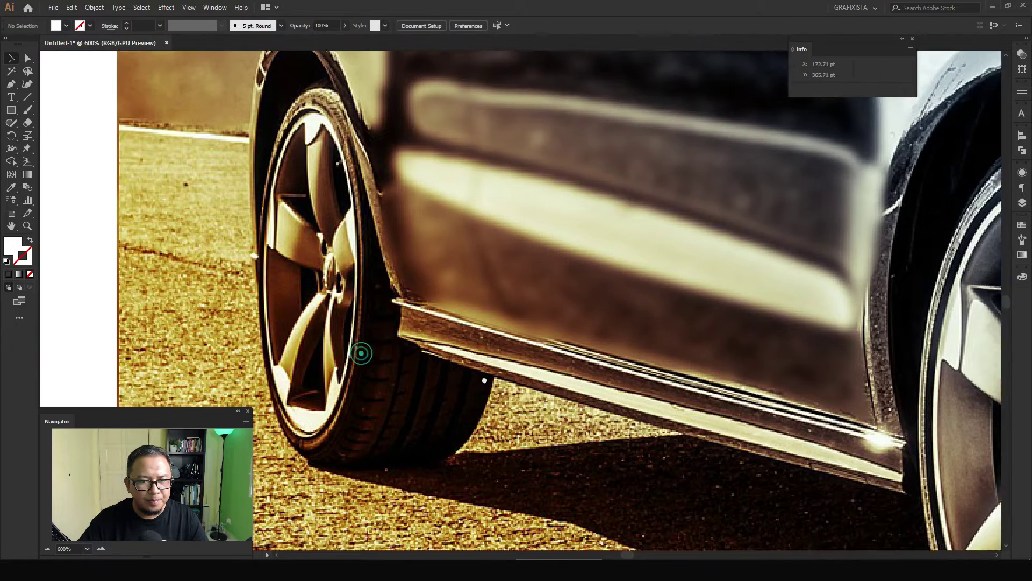
pyautogui.click(11, 85)
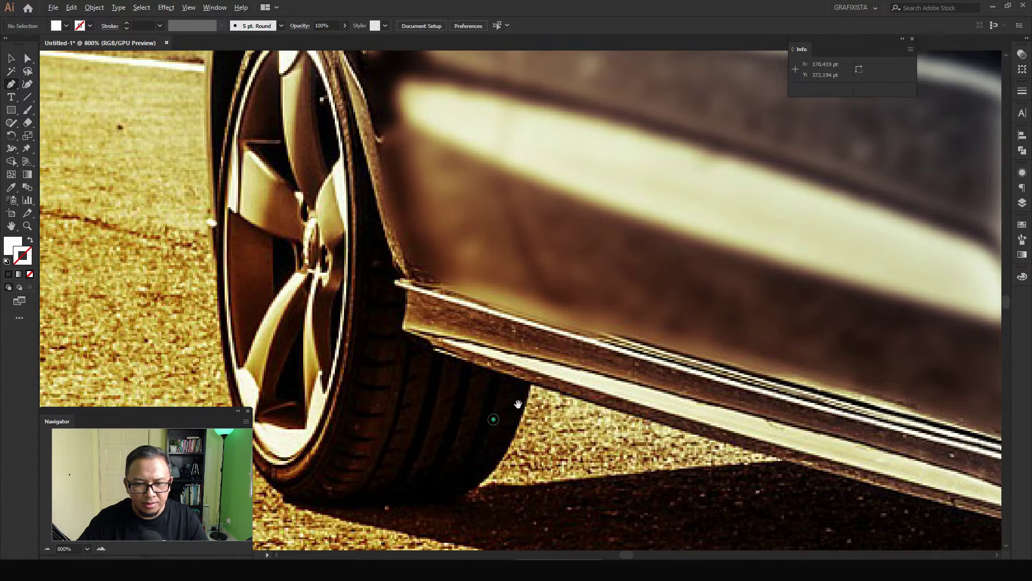
pyautogui.moveTo(518, 404); pyautogui.dragTo(577, 361)
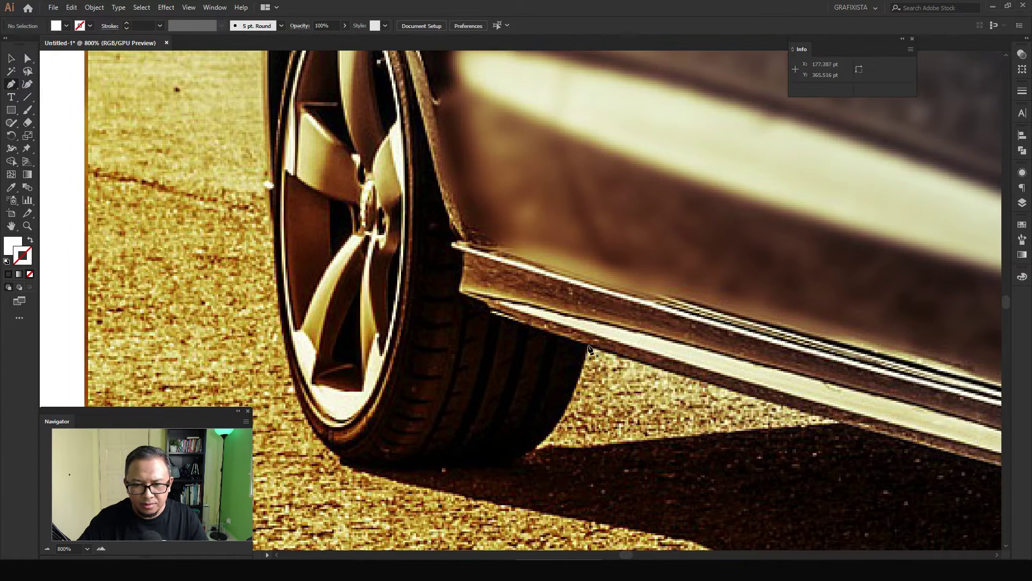
pyautogui.click(588, 347)
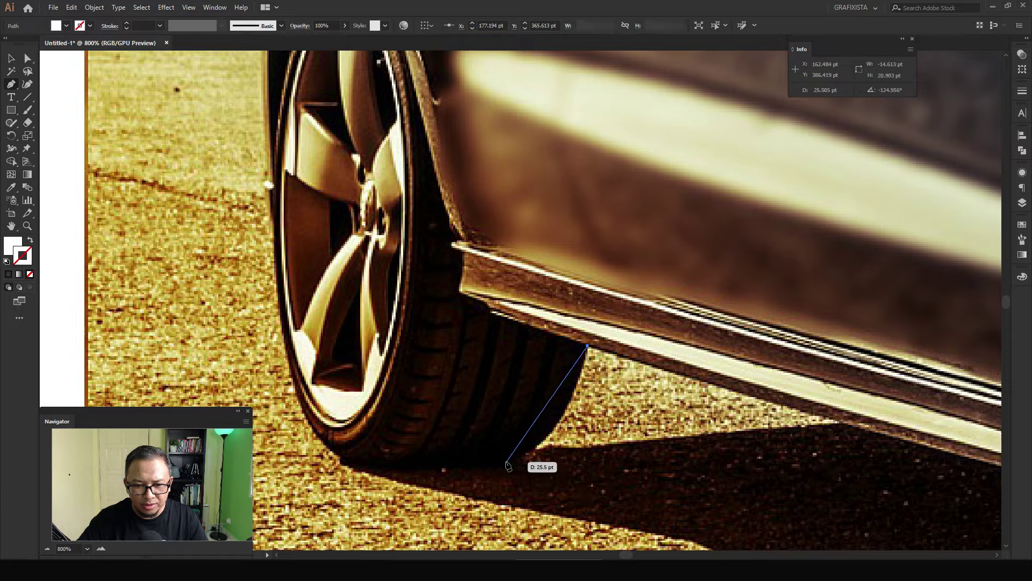
pyautogui.moveTo(505, 461); pyautogui.dragTo(441, 473)
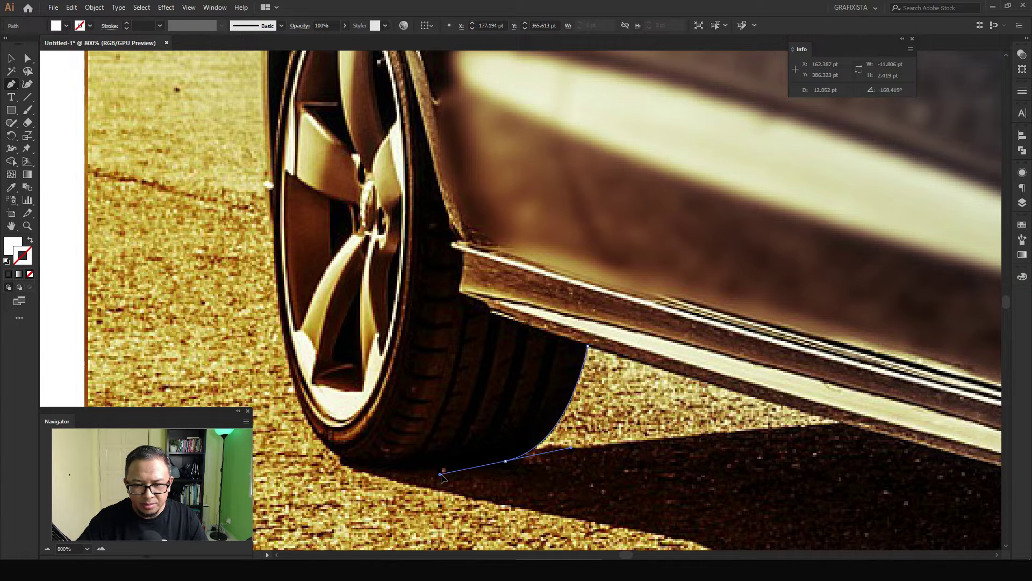
pyautogui.click(506, 461)
pyautogui.moveTo(352, 464); pyautogui.dragTo(337, 457)
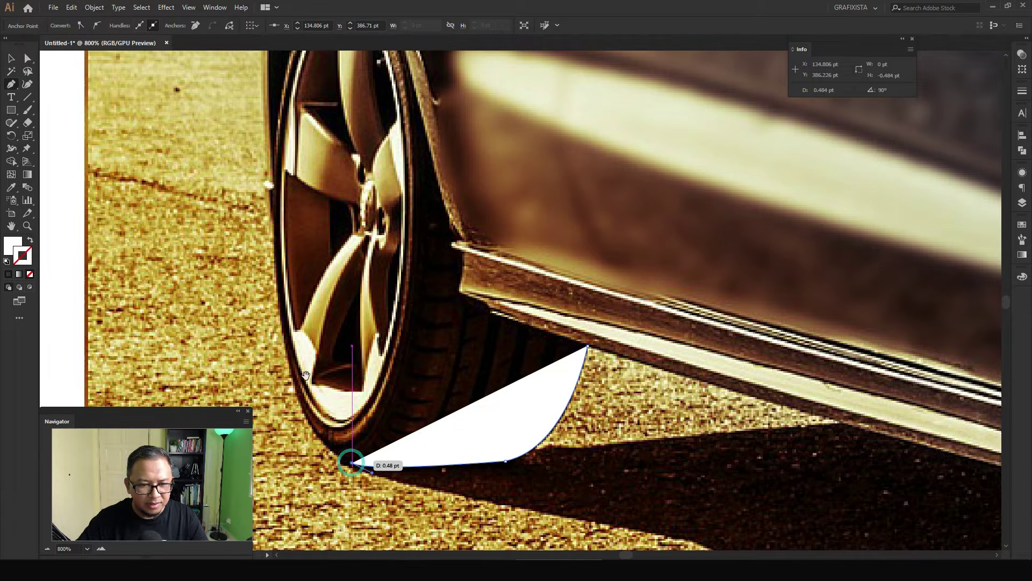
# - Trace up the rear tyre, wheel arch and rear fender to the rear window, with fill set to none
pyautogui.moveTo(302, 368); pyautogui.dragTo(347, 423)
pyautogui.moveTo(320, 280)
pyautogui.mouseDown()
pyautogui.moveTo(317, 231)
pyautogui.moveTo(319, 360)
pyautogui.mouseUp()
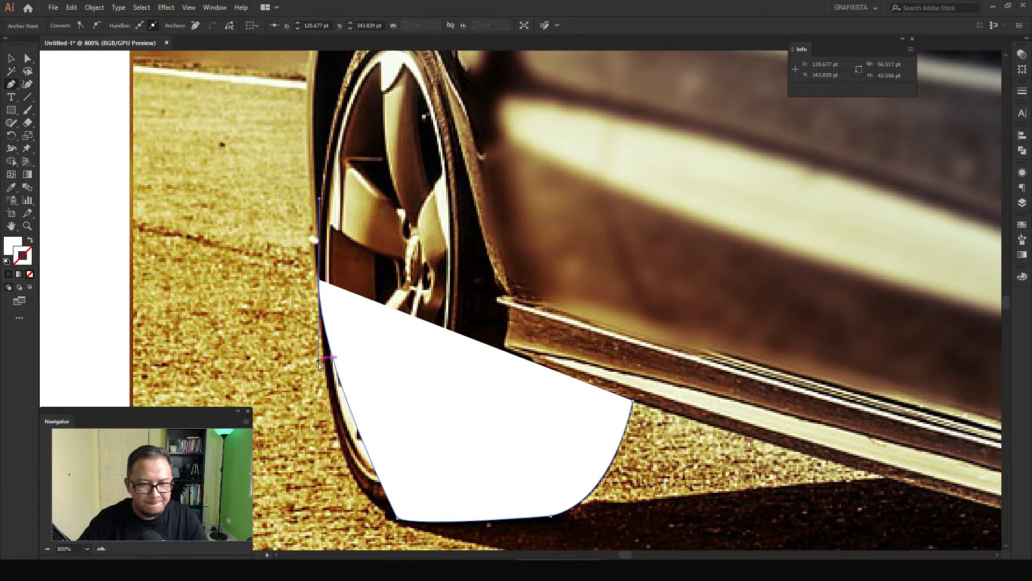
pyautogui.scroll(3, 319, 366)
pyautogui.moveTo(317, 157); pyautogui.dragTo(342, 129)
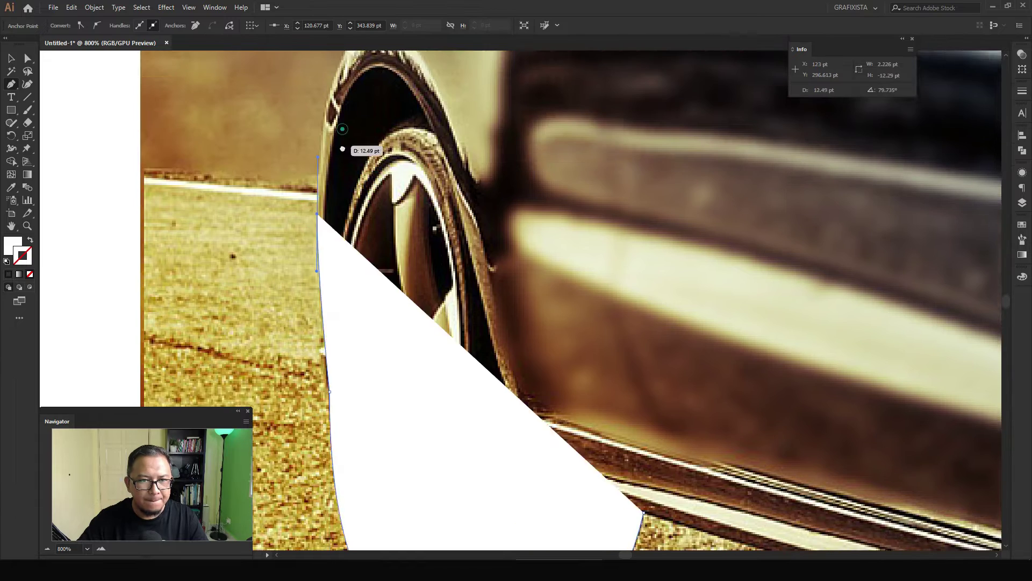
pyautogui.scroll(5, 343, 149)
pyautogui.scroll(5, 323, 215)
pyautogui.scroll(5, 323, 215)
pyautogui.click(246, 315)
pyautogui.moveTo(312, 238); pyautogui.dragTo(380, 177)
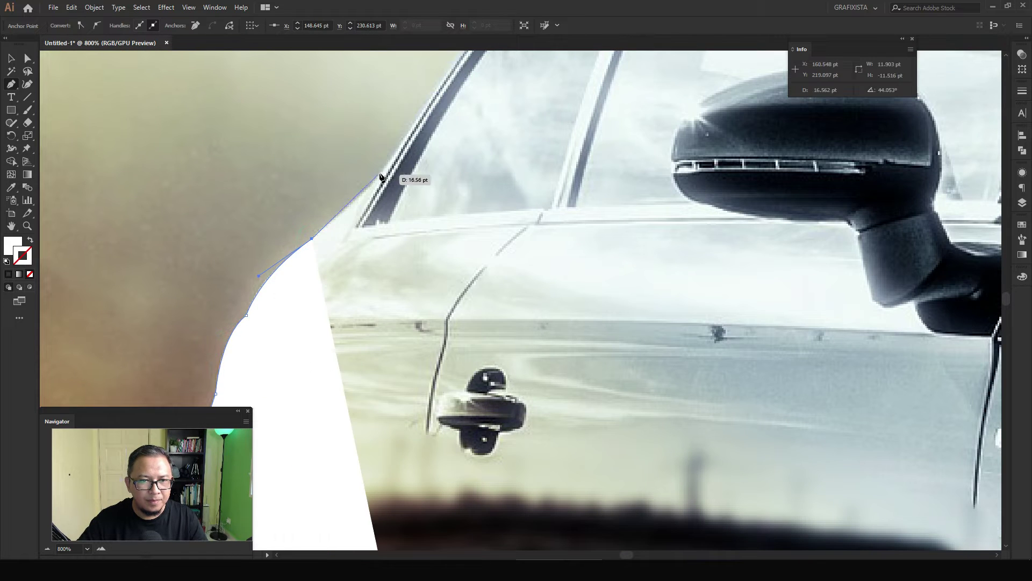
pyautogui.scroll(5, 392, 203)
pyautogui.press('/')
pyautogui.moveTo(423, 149); pyautogui.dragTo(462, 140)
# - Extend the outline forward along the hood edge and around the hood corner
pyautogui.hscroll(3, 398, 189)
pyautogui.hscroll(5, 655, 108)
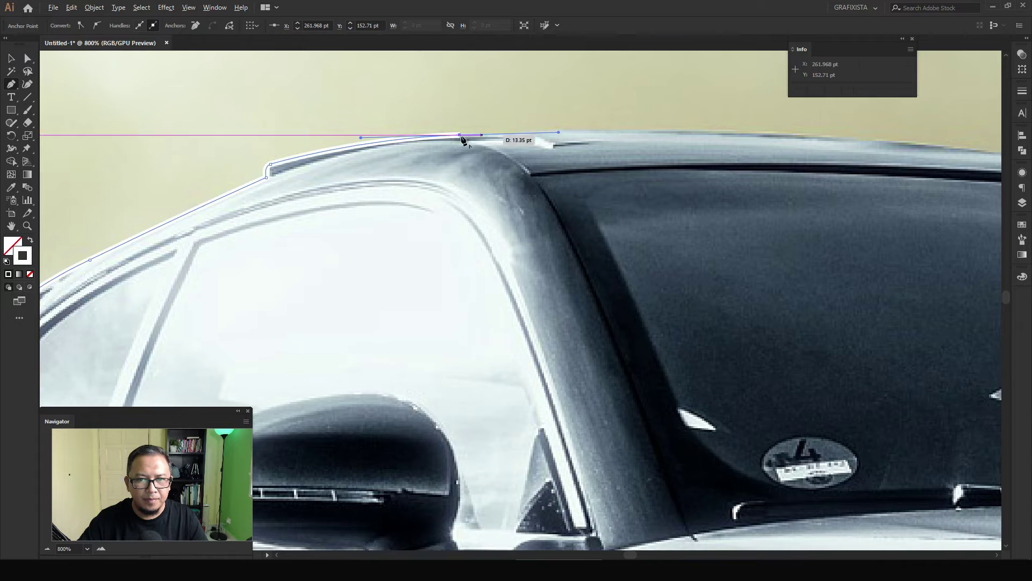
pyautogui.hscroll(5, 463, 140)
pyautogui.hscroll(5, 484, 156)
pyautogui.hscroll(5, 527, 172)
pyautogui.hscroll(5, 563, 195)
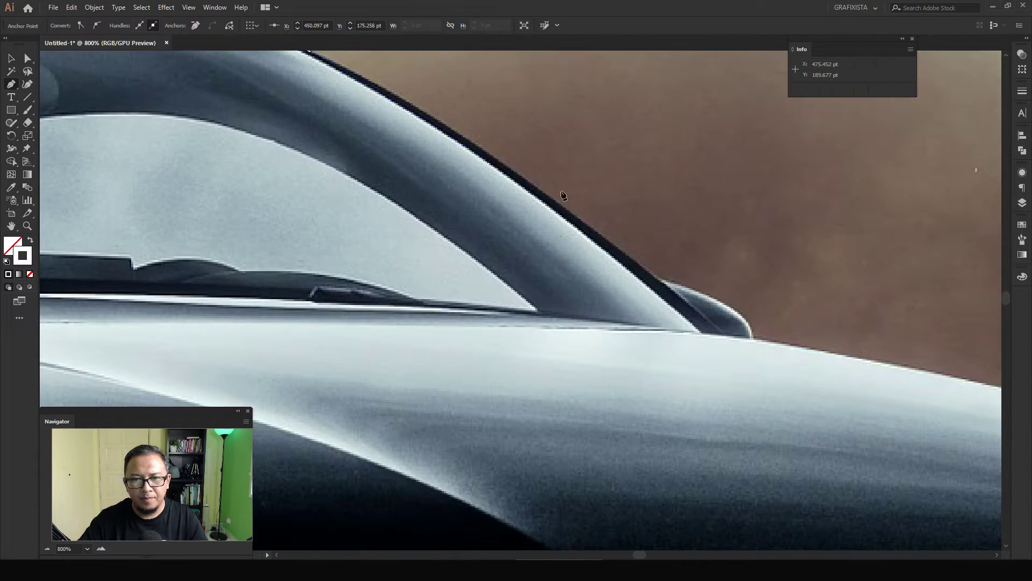
pyautogui.scroll(-3, 824, 411)
pyautogui.hscroll(3, 824, 410)
pyautogui.click(592, 207)
pyautogui.hscroll(5, 592, 207)
pyautogui.click(340, 147)
pyautogui.click(473, 181)
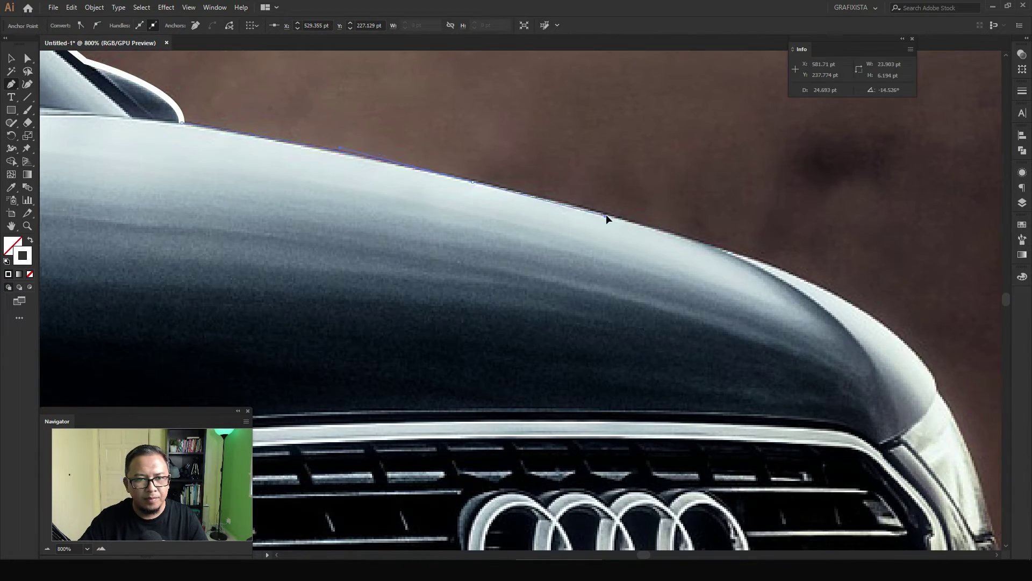
pyautogui.hscroll(3, 606, 214)
pyautogui.scroll(-2, 605, 214)
pyautogui.scroll(-3, 794, 241)
pyautogui.hscroll(3, 795, 241)
pyautogui.moveTo(758, 212); pyautogui.dragTo(764, 230)
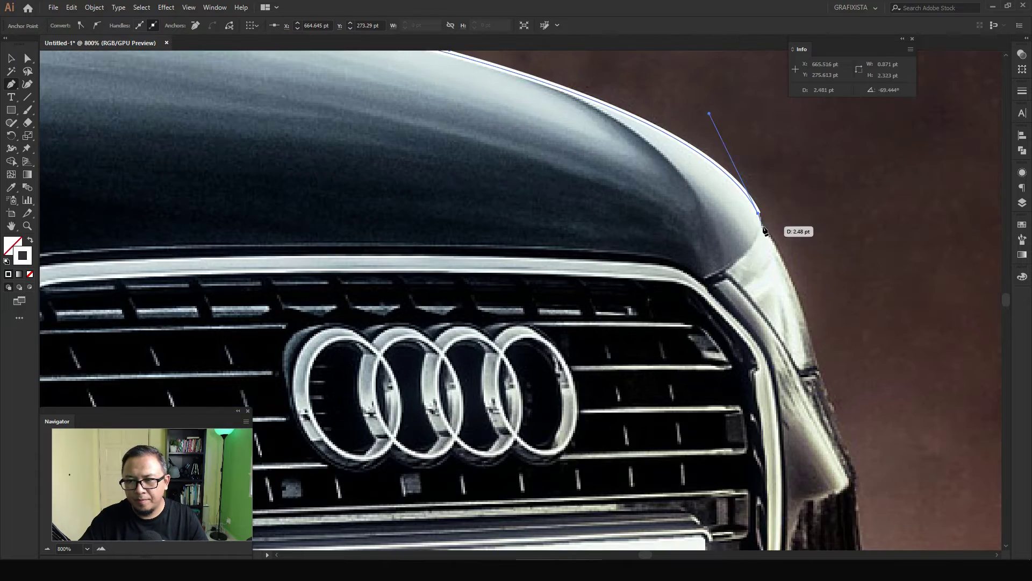
# - Trace down the front bumper edge with a series of anchors
pyautogui.scroll(-2, 764, 231)
pyautogui.hscroll(3, 765, 230)
pyautogui.scroll(-3, 681, 302)
pyautogui.scroll(-3, 727, 268)
pyautogui.moveTo(821, 170); pyautogui.dragTo(833, 234)
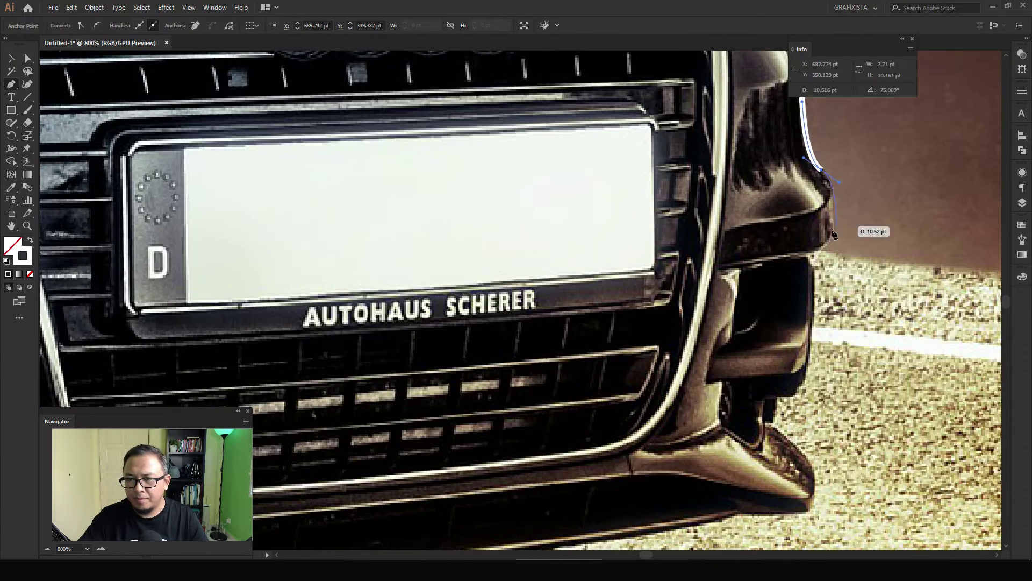
pyautogui.click(813, 260)
pyautogui.scroll(-3, 814, 260)
pyautogui.click(805, 306)
pyautogui.click(788, 309)
pyautogui.click(786, 338)
pyautogui.moveTo(828, 398); pyautogui.dragTo(831, 403)
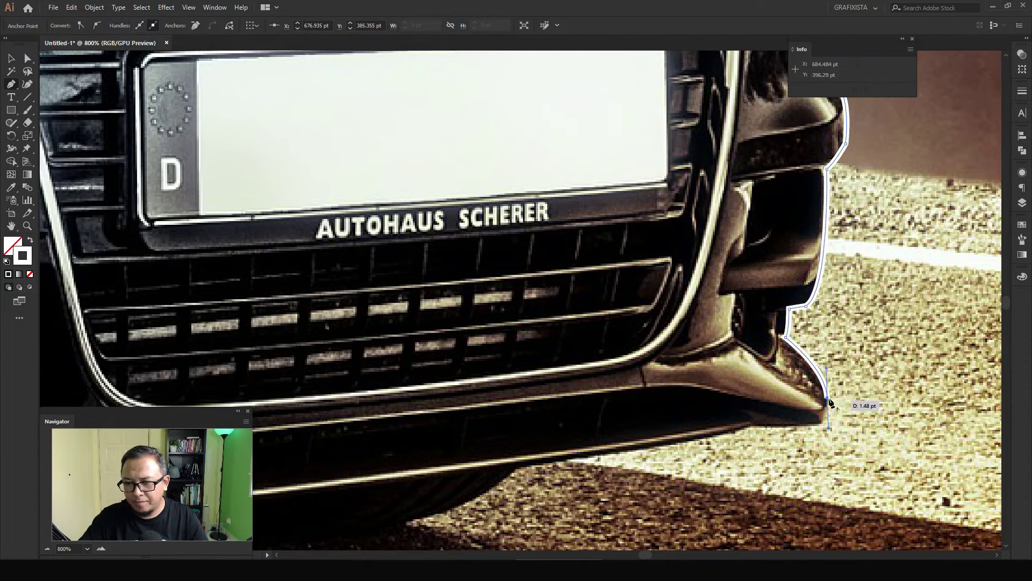
pyautogui.scroll(-3, 831, 403)
pyautogui.click(763, 316)
pyautogui.scroll(-2, 752, 301)
pyautogui.hscroll(-3, 752, 301)
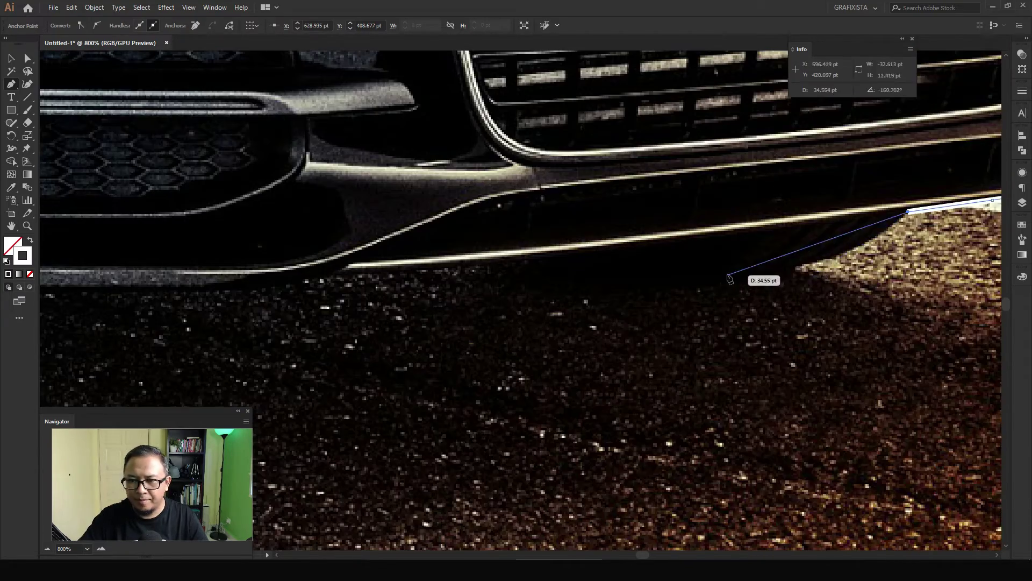
# - Curve the outline along the lower bumper, below the fog lamp and around the bumper corner
pyautogui.moveTo(730, 279); pyautogui.dragTo(575, 277)
pyautogui.scroll(1, 592, 280)
pyautogui.hscroll(2, 592, 280)
pyautogui.hscroll(-5, 672, 296)
pyautogui.moveTo(796, 305); pyautogui.dragTo(737, 271)
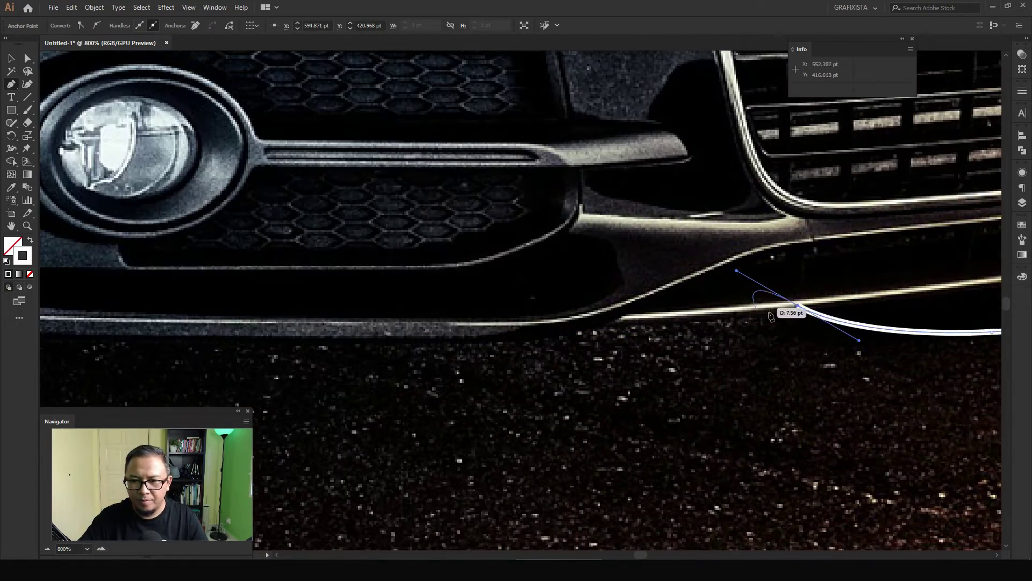
pyautogui.click(618, 323)
pyautogui.hscroll(-5, 699, 322)
pyautogui.moveTo(758, 324); pyautogui.dragTo(686, 327)
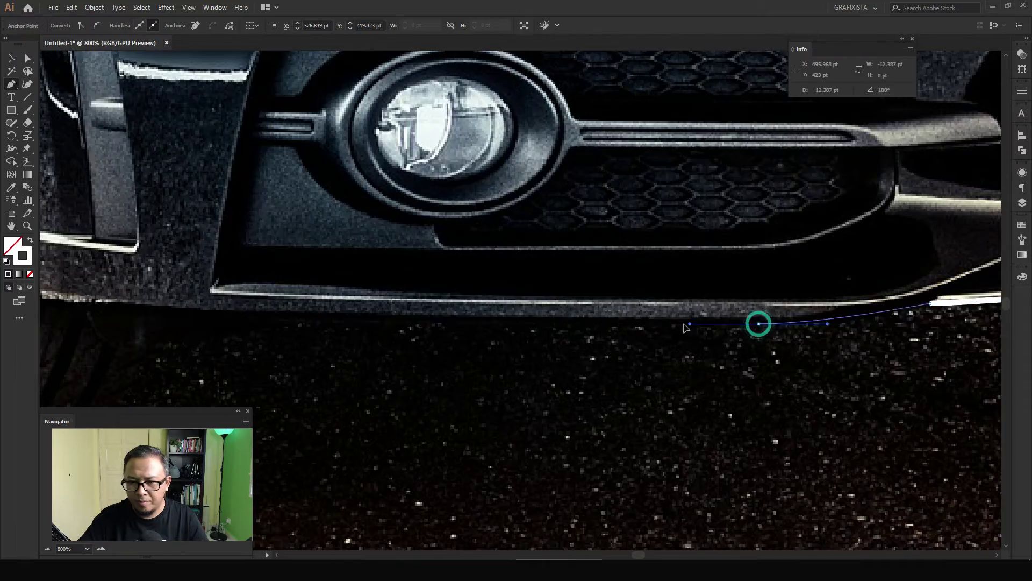
pyautogui.hscroll(-5, 698, 323)
pyautogui.click(729, 321)
pyautogui.hscroll(1, 645, 311)
pyautogui.scroll(-1, 646, 312)
pyautogui.moveTo(532, 305); pyautogui.dragTo(535, 309)
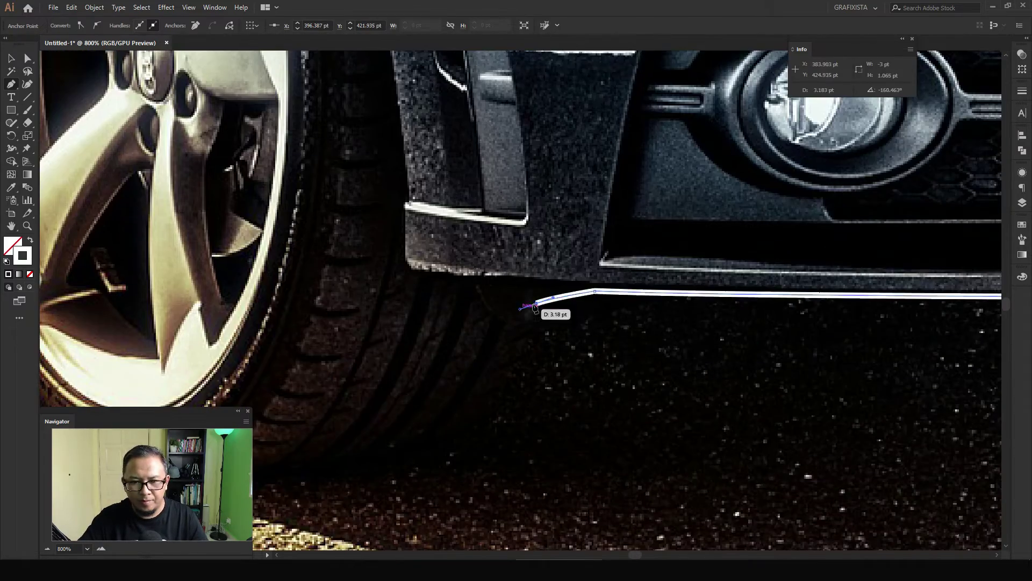
pyautogui.scroll(-1, 535, 309)
pyautogui.hscroll(-3, 535, 308)
# - Trace along the tyre bottom and up the wheel, closing the path at its start anchor
pyautogui.click(346, 427)
pyautogui.hscroll(-2, 377, 425)
pyautogui.hscroll(-3, 511, 430)
pyautogui.moveTo(613, 441); pyautogui.dragTo(560, 376)
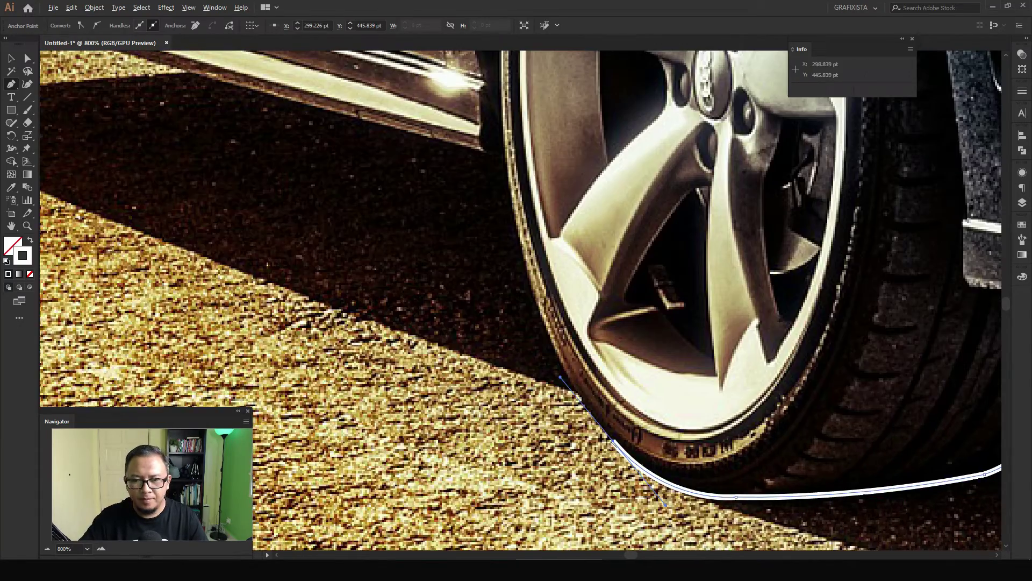
pyautogui.click(498, 110)
pyautogui.hscroll(-5, 522, 309)
pyautogui.hscroll(-3, 376, 242)
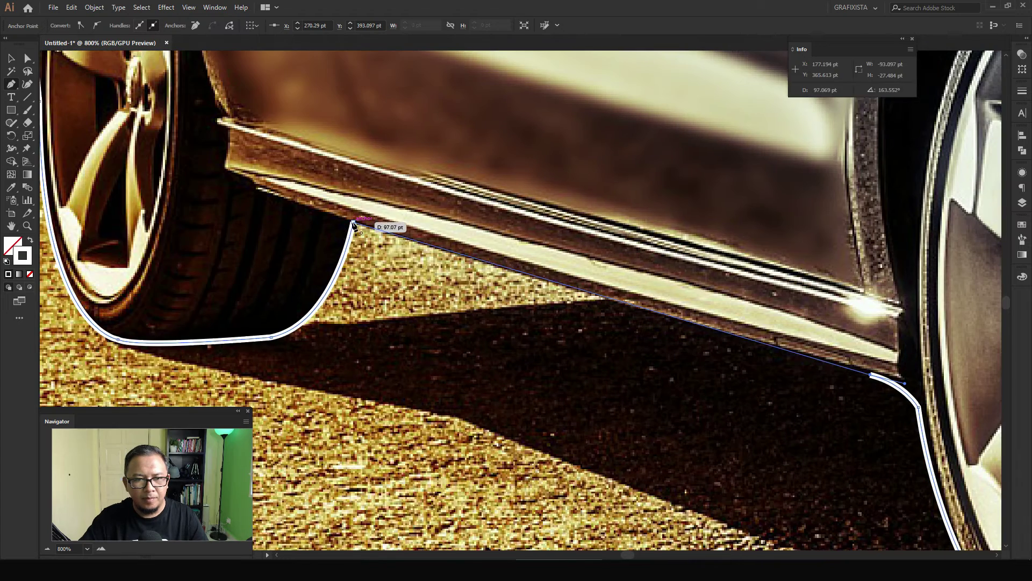
pyautogui.click(352, 225)
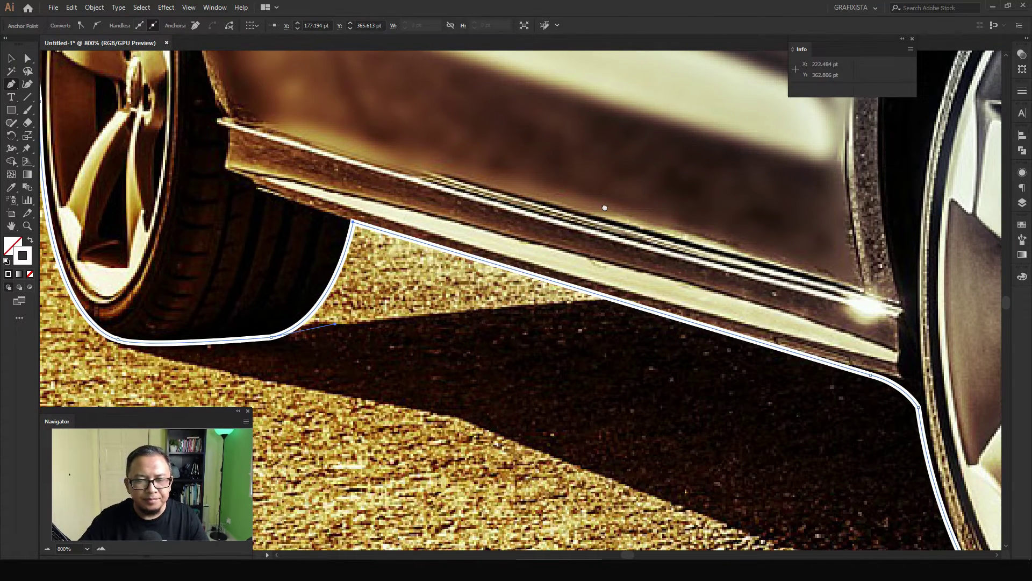
pyautogui.hotkey('ctrl', '0')
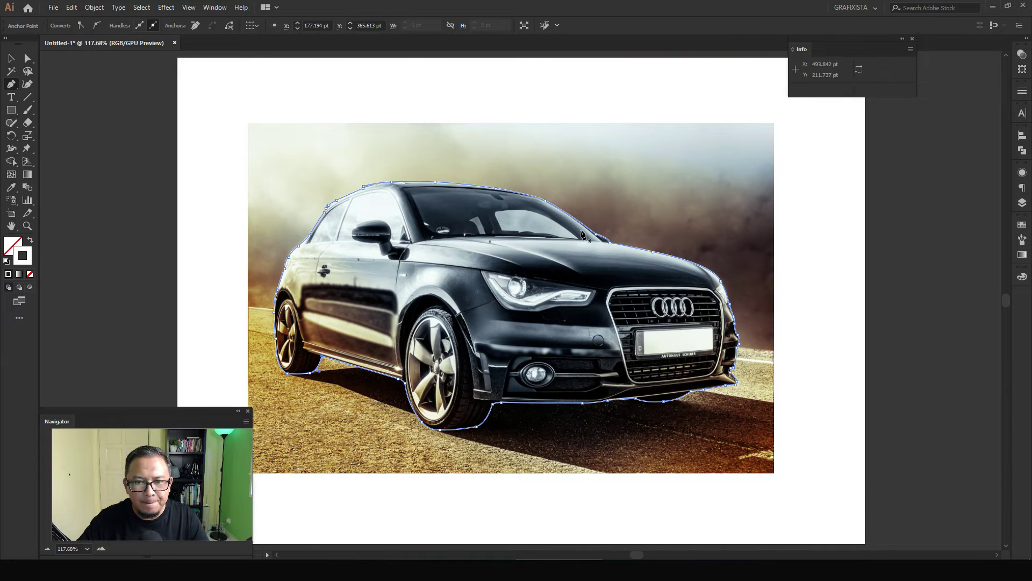
# - Select the traced car outline with the car photo and make a clipping mask from them
pyautogui.keyDown('ctrl'); pyautogui.click(498, 101); pyautogui.keyUp('ctrl')
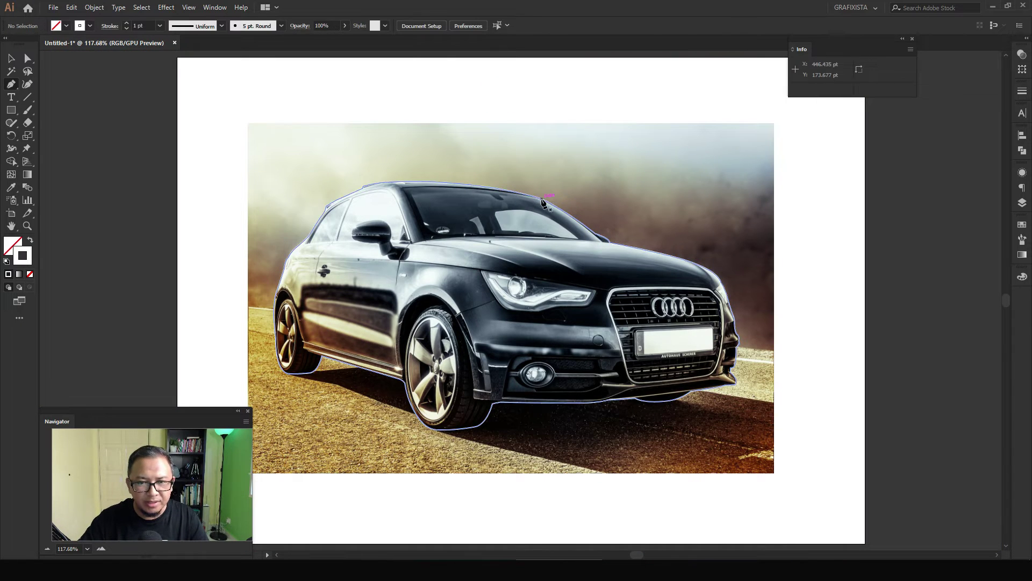
pyautogui.press('v')
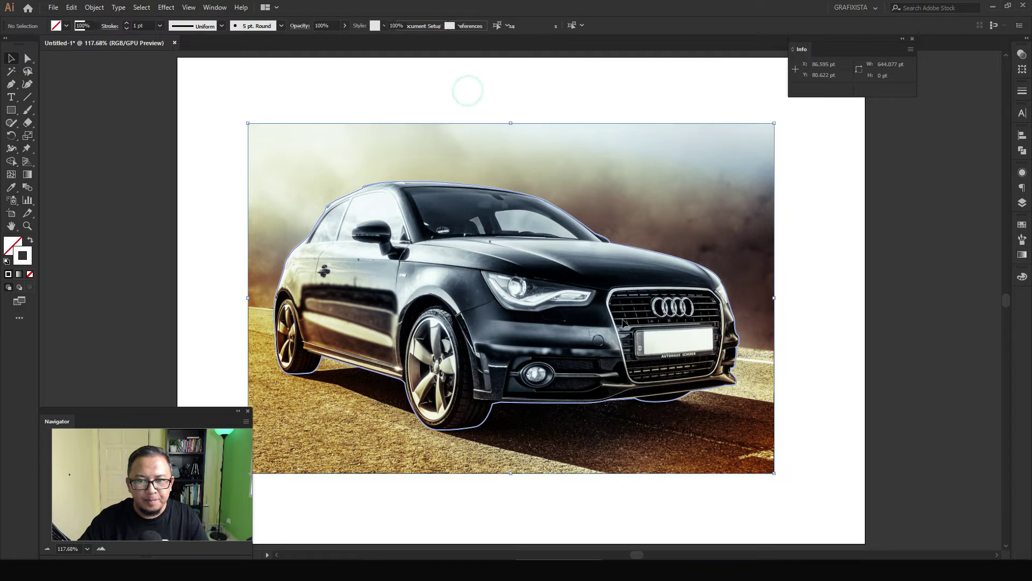
pyautogui.click(559, 214)
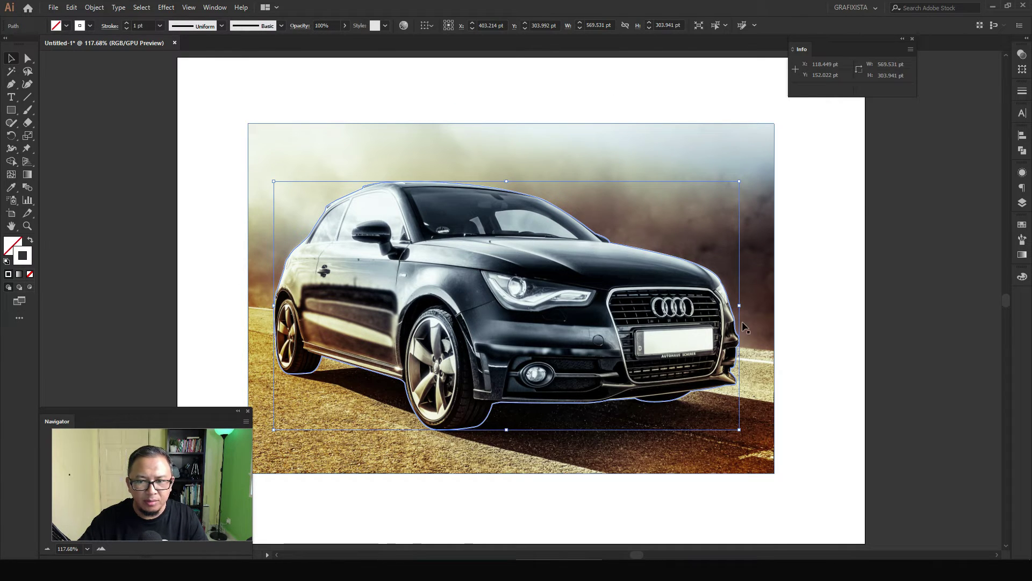
pyautogui.keyDown('shift'); pyautogui.click(653, 161); pyautogui.keyUp('shift')
pyautogui.rightClick(618, 178)
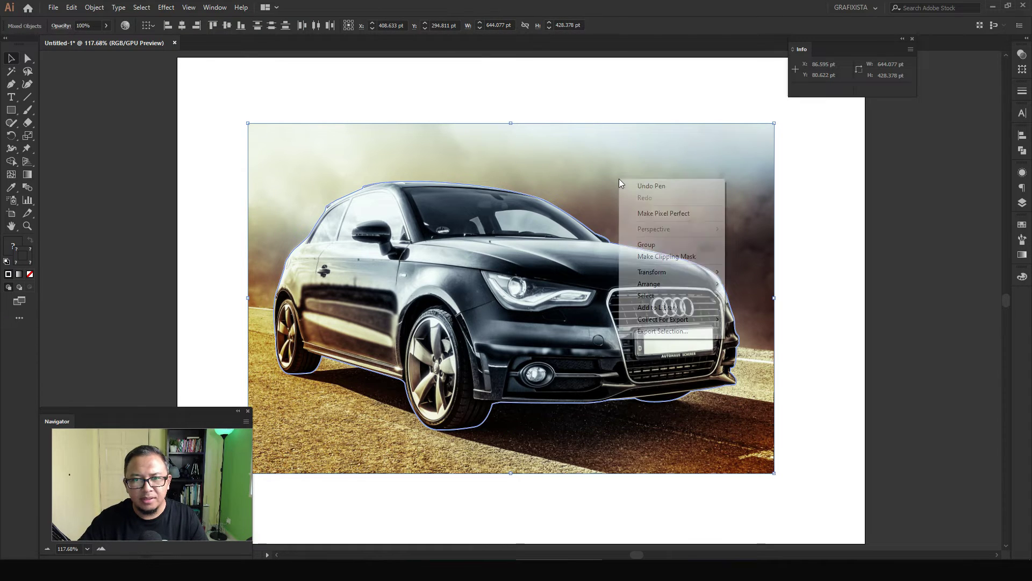
pyautogui.click(665, 258)
pyautogui.click(790, 233)
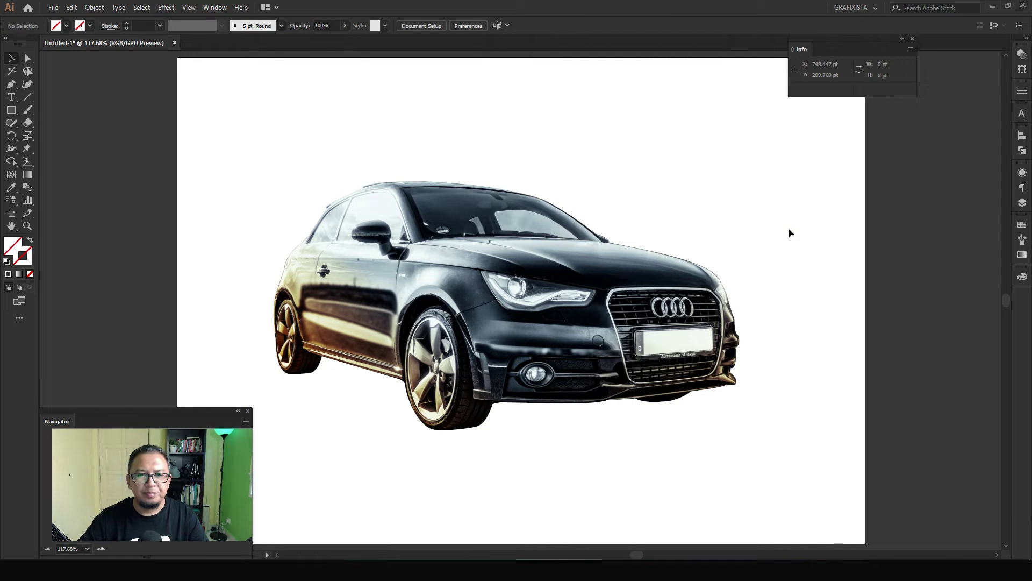
# - Export the clipped car with Export As as a PNG file named Kereta_edit
pyautogui.click(748, 228)
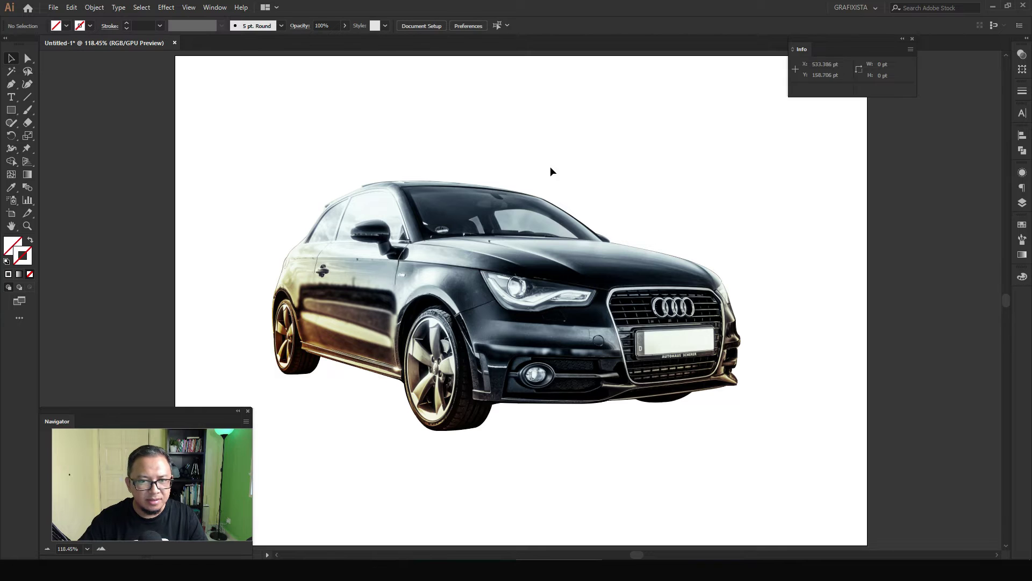
pyautogui.click(54, 7)
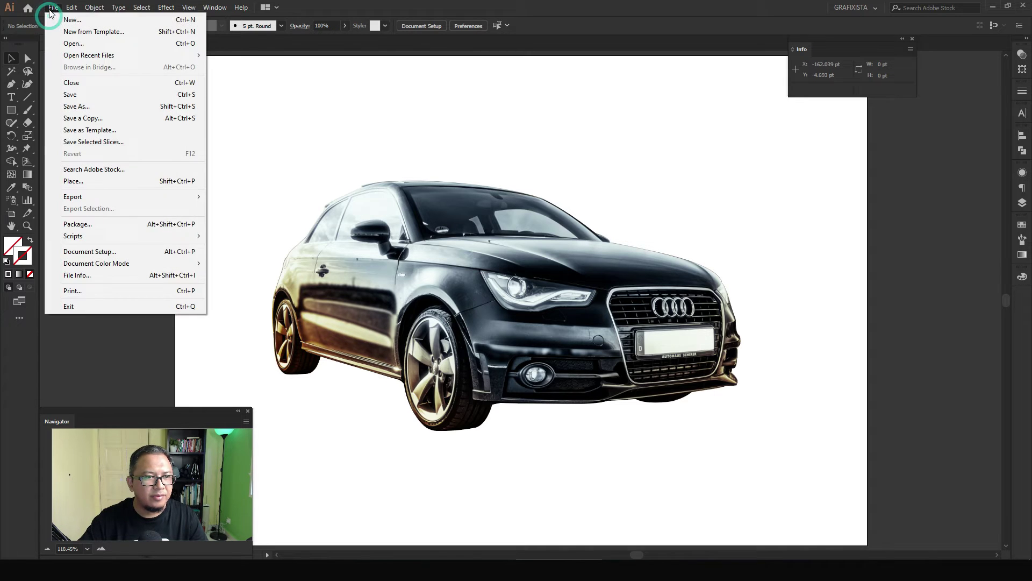
pyautogui.click(83, 196)
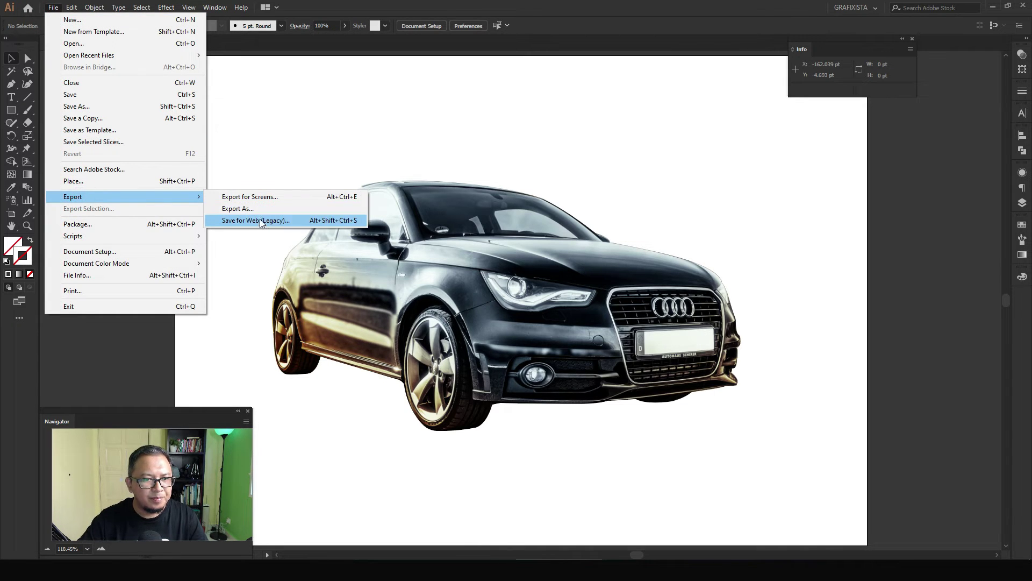
pyautogui.click(260, 214)
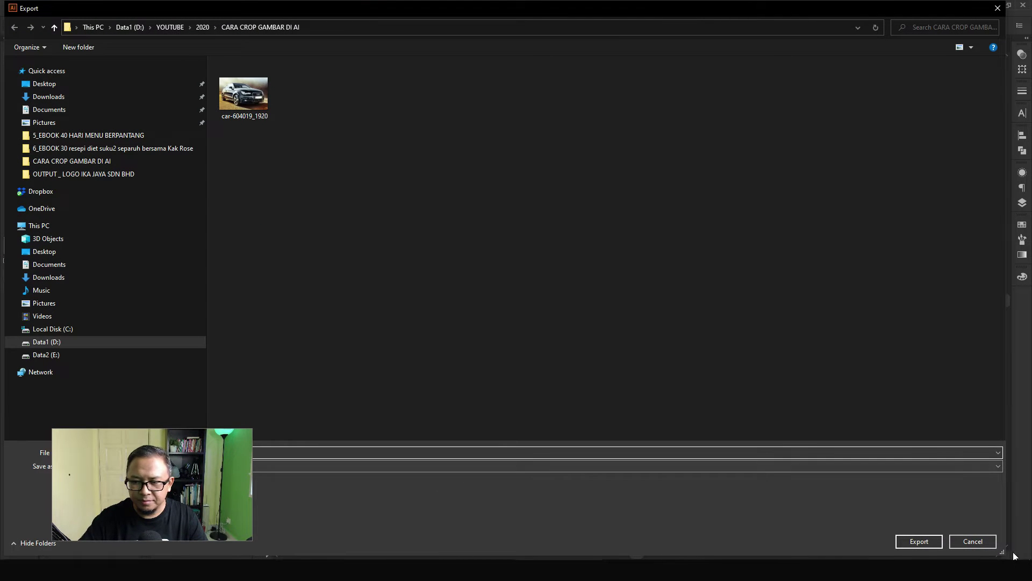
pyautogui.moveTo(1003, 552); pyautogui.dragTo(983, 440)
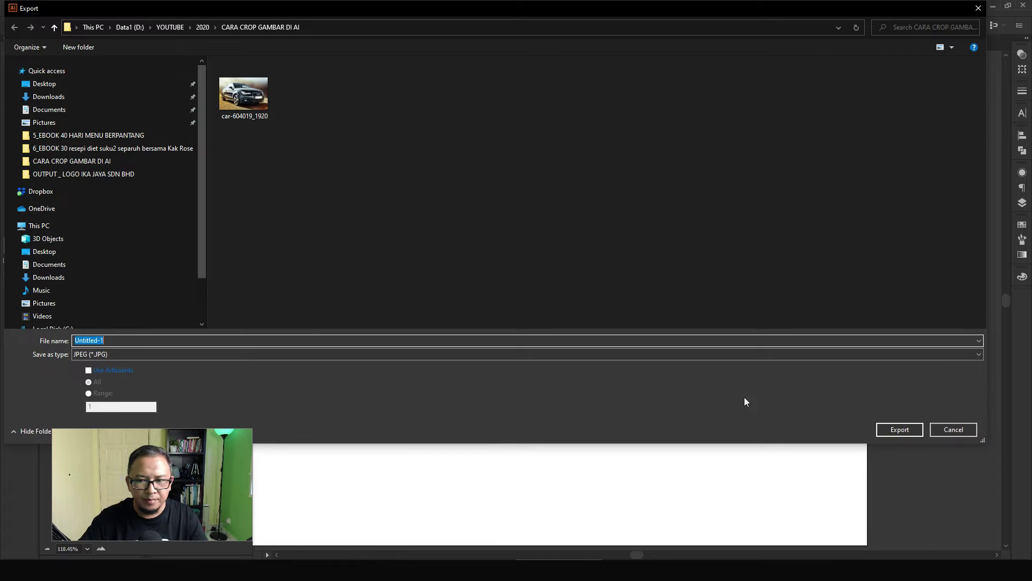
pyautogui.click(733, 355)
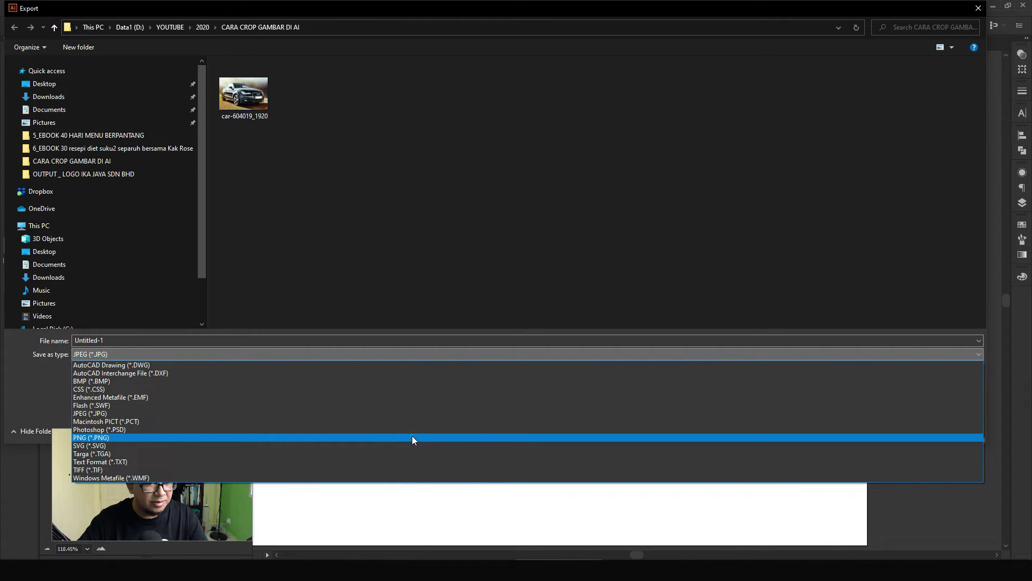
pyautogui.click(413, 437)
pyautogui.click(295, 339)
pyautogui.write('Au')
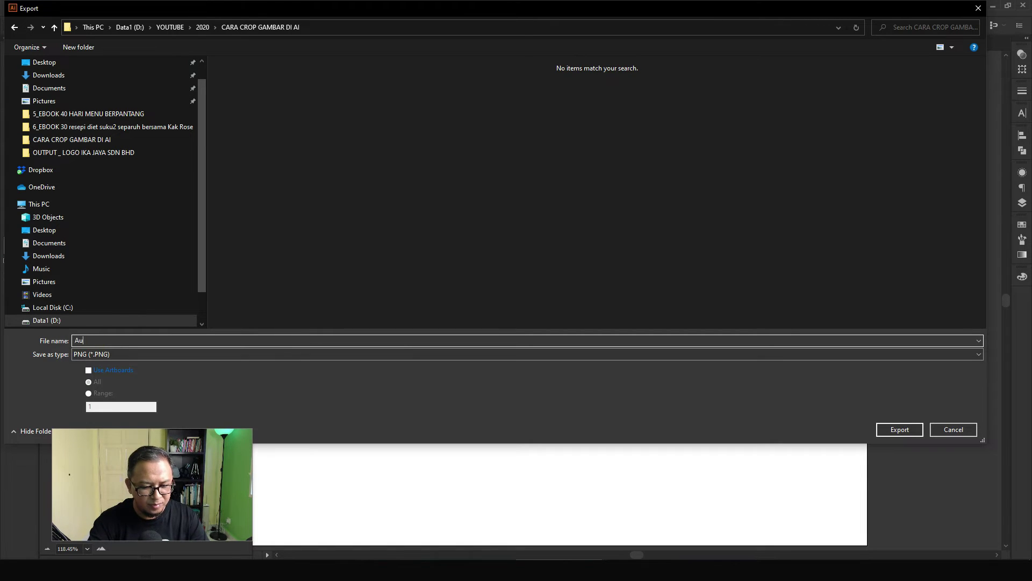
pyautogui.press('BackSpace')
pyautogui.write('K')
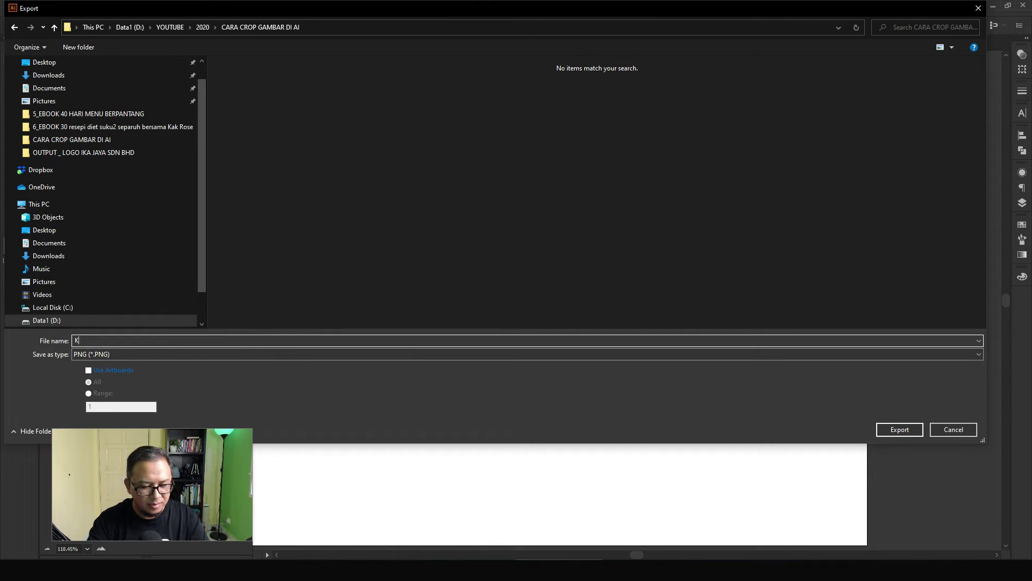
pyautogui.write('ereta_edit')
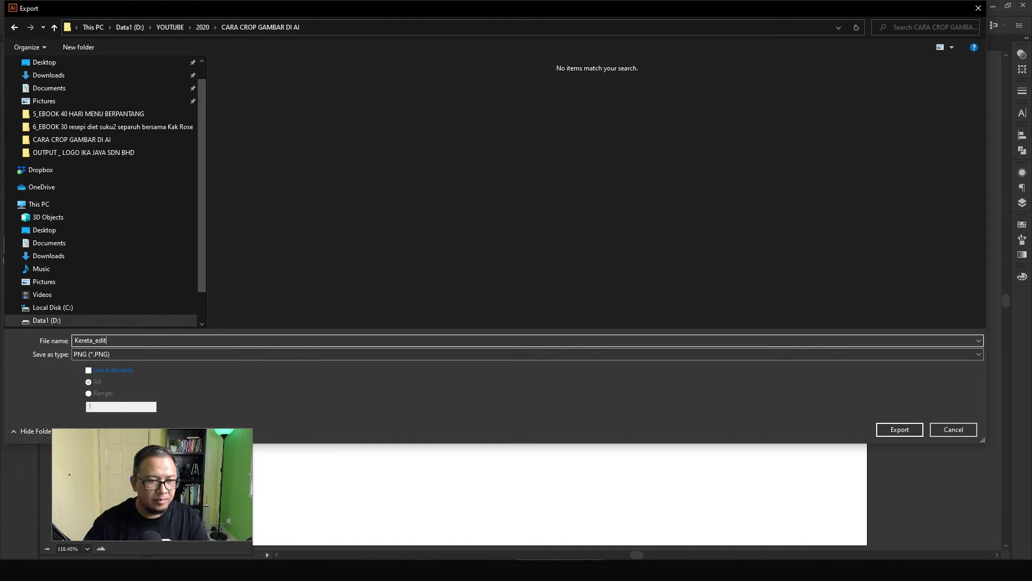
pyautogui.press('Return')
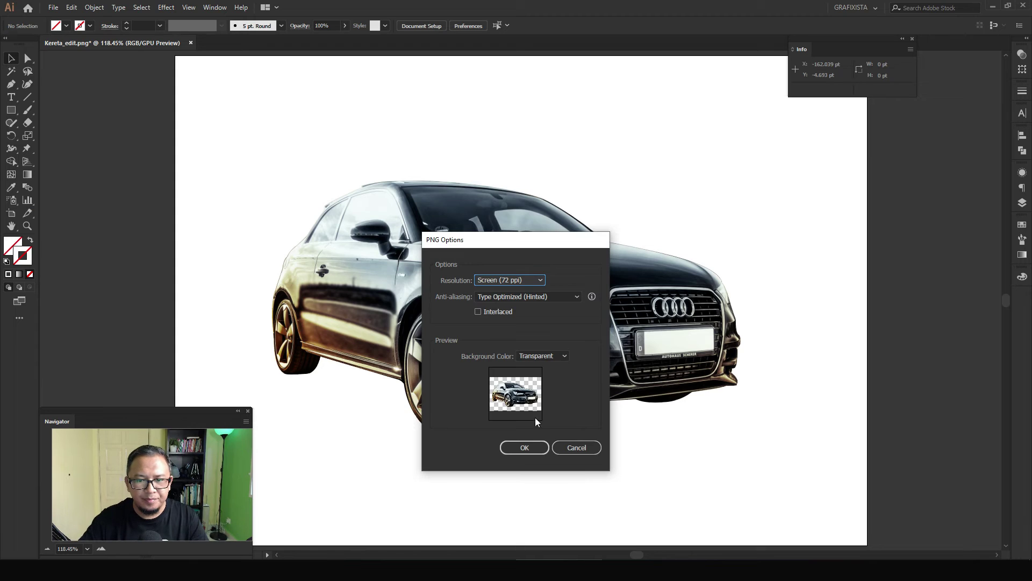
# - Finish the PNG export at Medium (150 ppi) resolution, keeping the background transparent
pyautogui.click(540, 280)
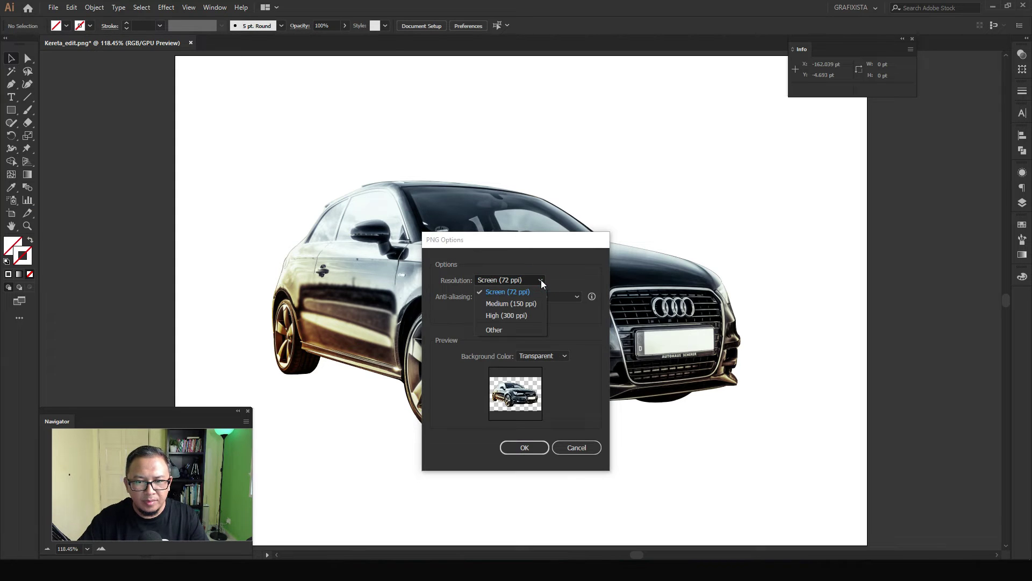
pyautogui.click(519, 304)
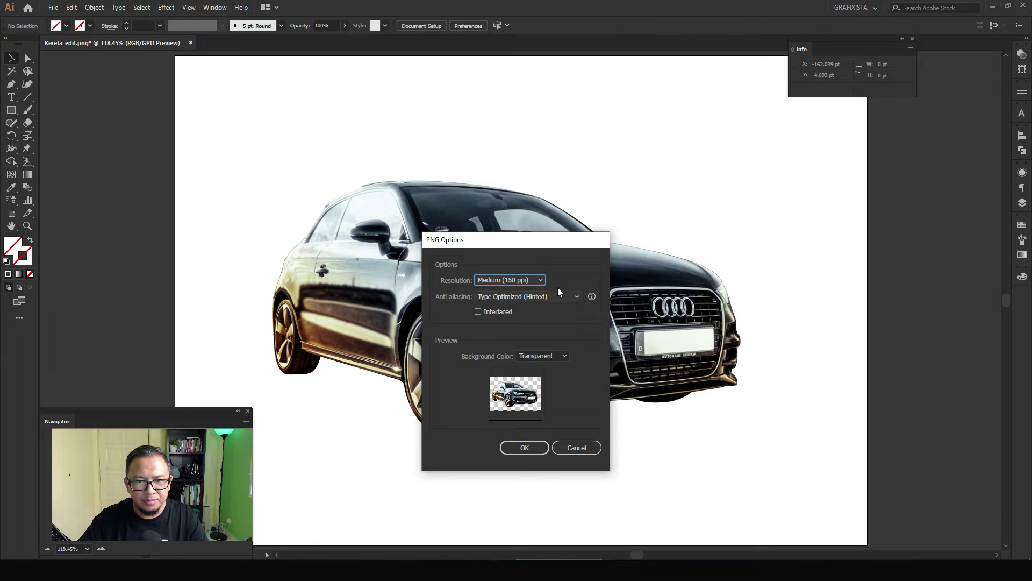
pyautogui.click(524, 446)
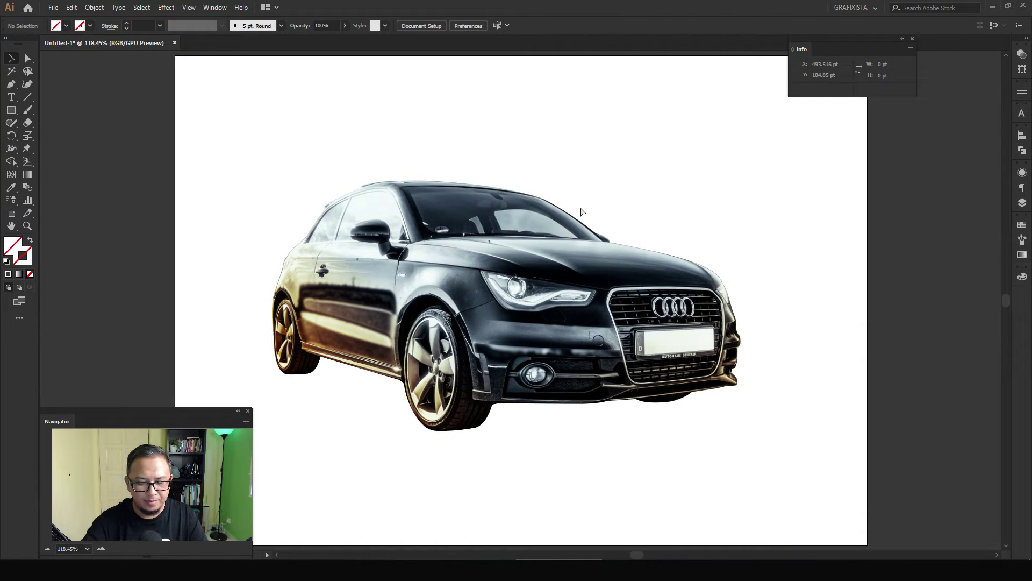
pyautogui.hotkey('ctrl', 'o')
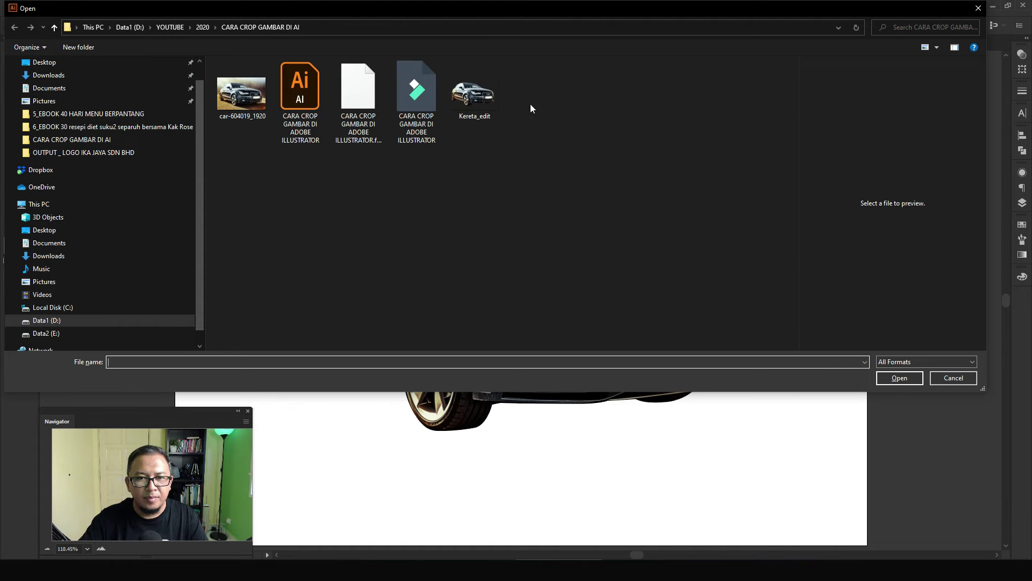
pyautogui.rightClick(554, 104)
pyautogui.click(699, 112)
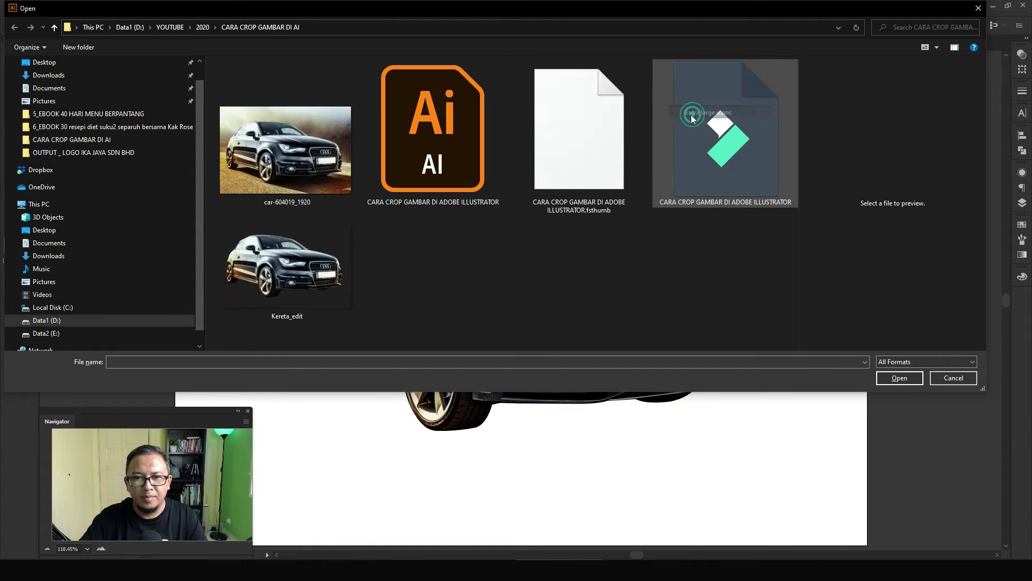
pyautogui.click(315, 245)
pyautogui.click(425, 257)
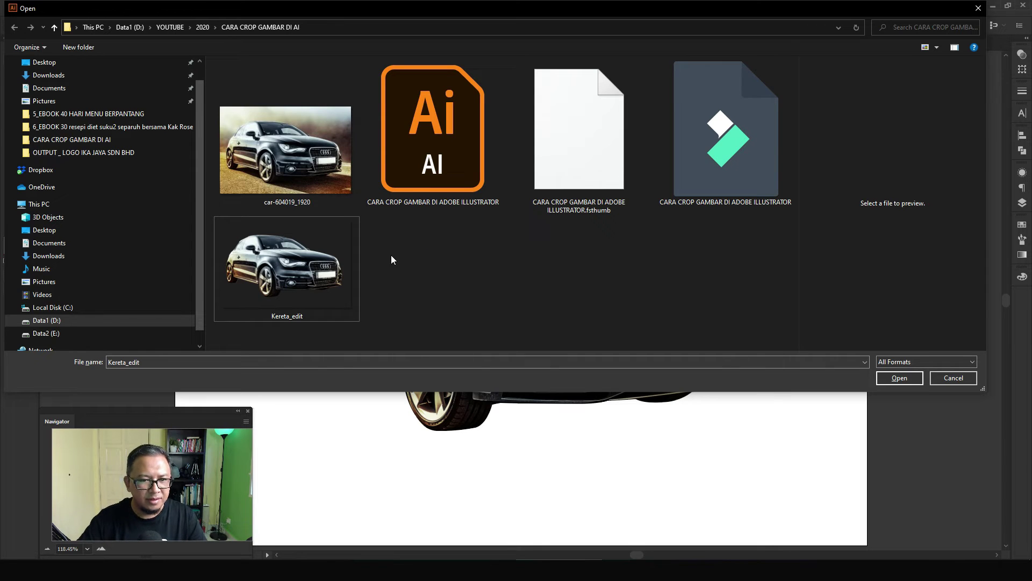
pyautogui.click(285, 260)
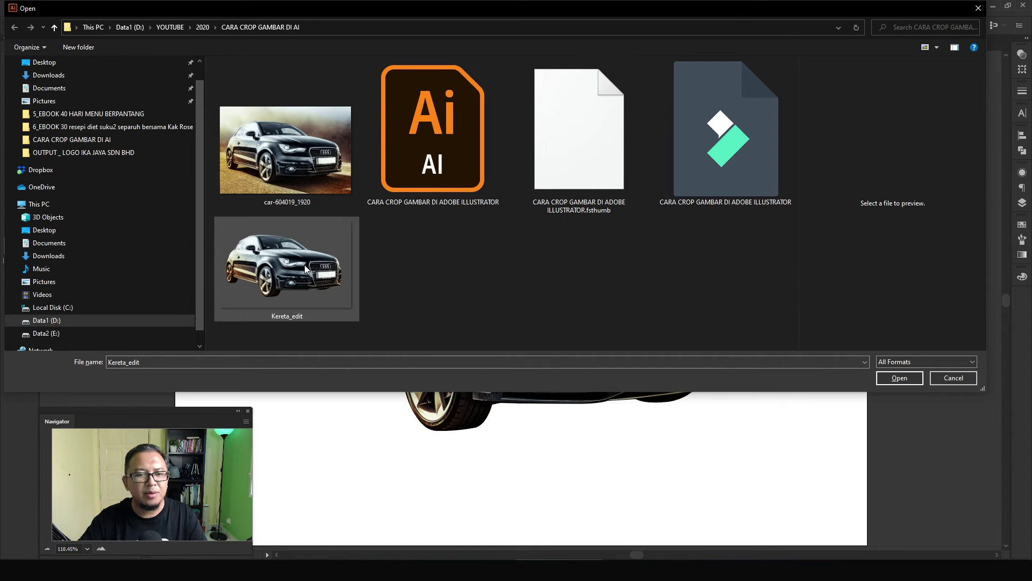
pyautogui.moveTo(305, 267)
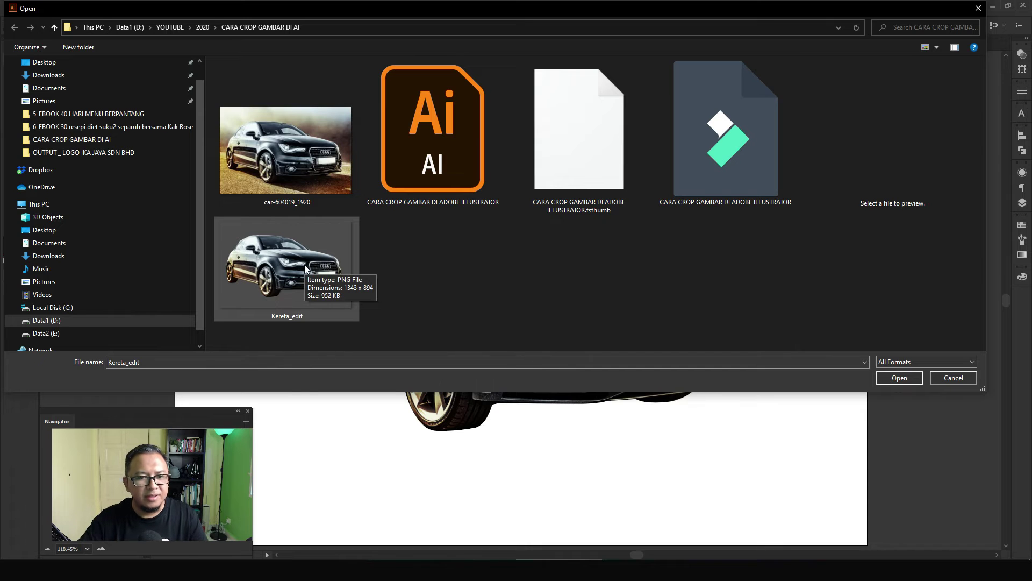
pyautogui.click(946, 383)
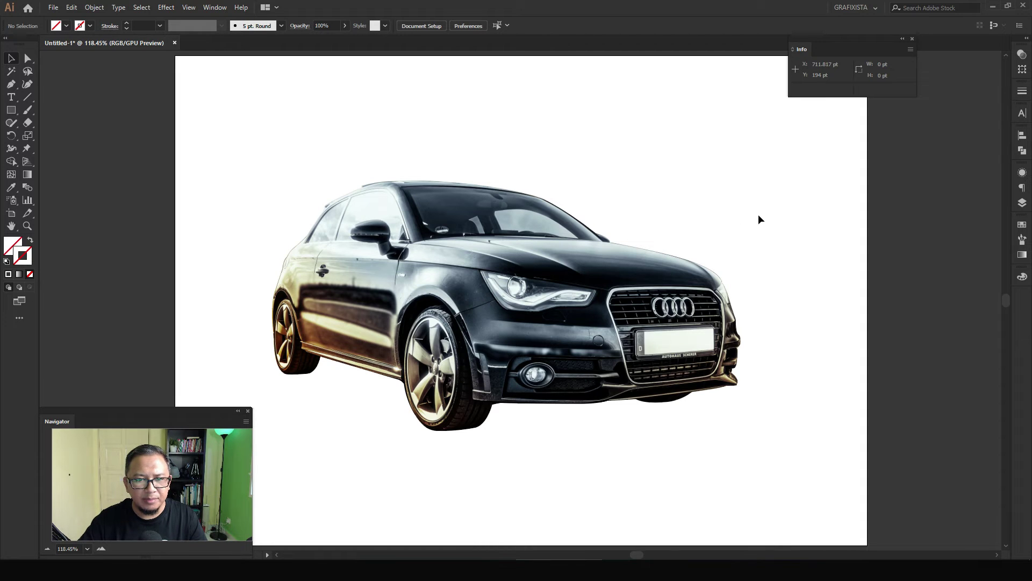
# - Marquee-select the clipped car group and bring up its context menu
pyautogui.click(563, 199)
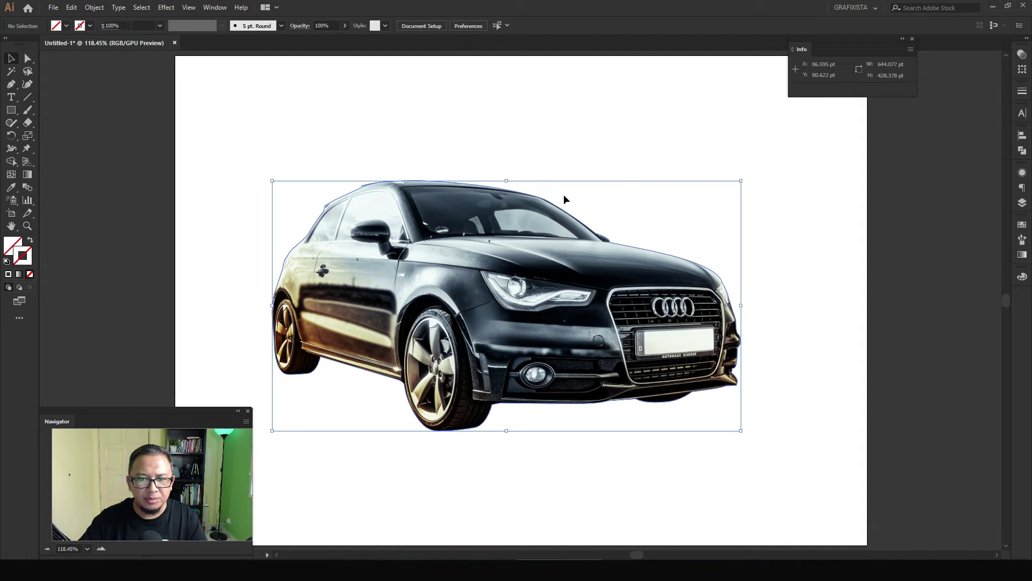
pyautogui.click(608, 152)
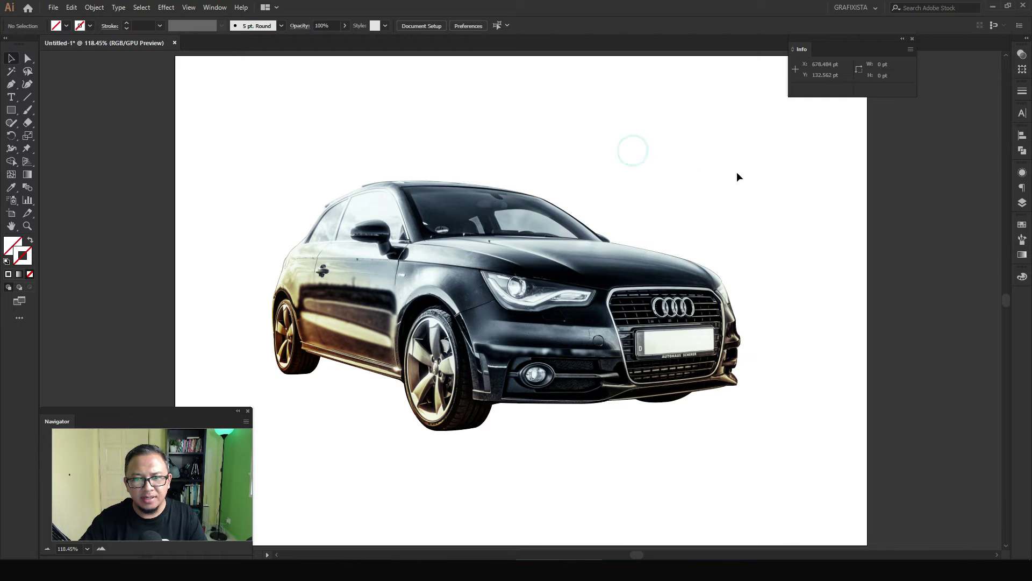
pyautogui.hotkey('ctrl', 'a')
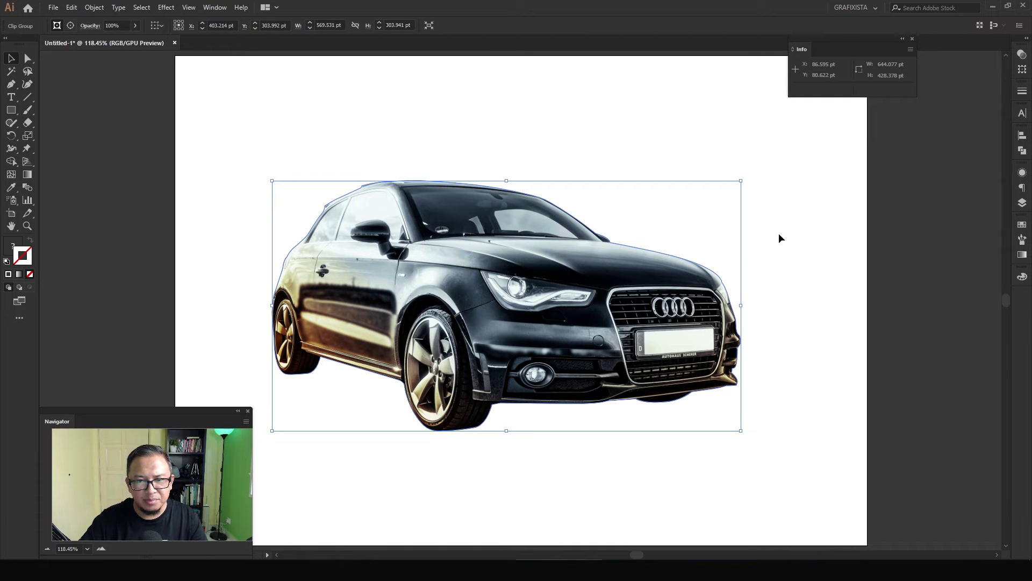
pyautogui.click(758, 239)
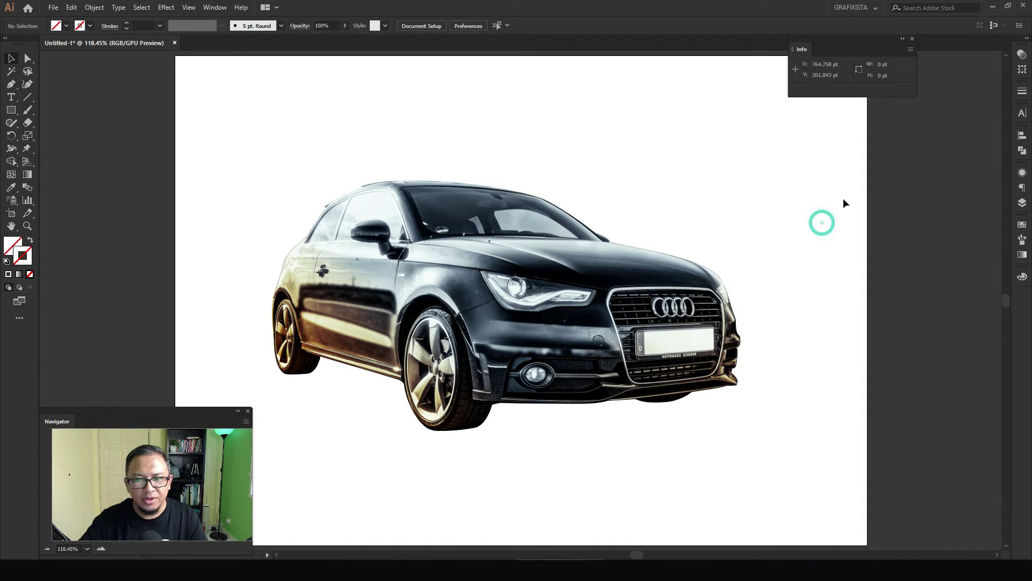
pyautogui.moveTo(843, 203)
pyautogui.mouseDown()
pyautogui.moveTo(622, 300)
pyautogui.moveTo(549, 304)
pyautogui.mouseUp()
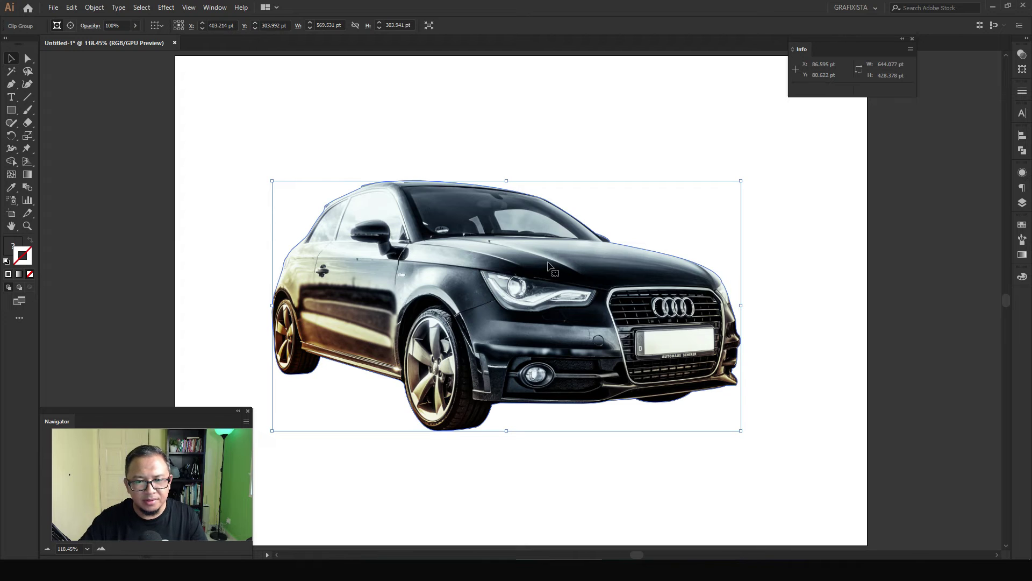
pyautogui.rightClick(507, 237)
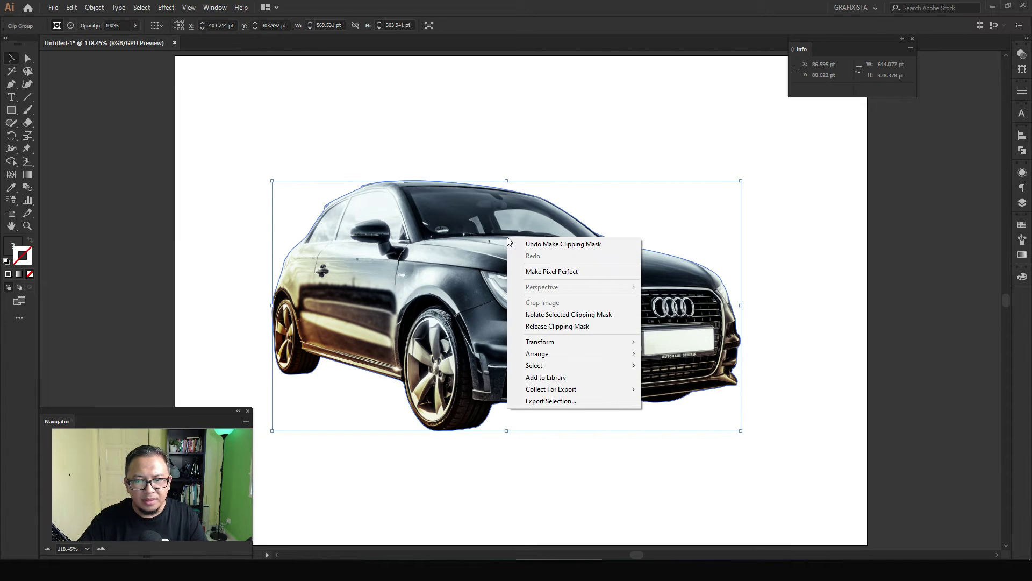
# - Release the clipping mask and select only the traced car outline, not the photo
pyautogui.click(554, 326)
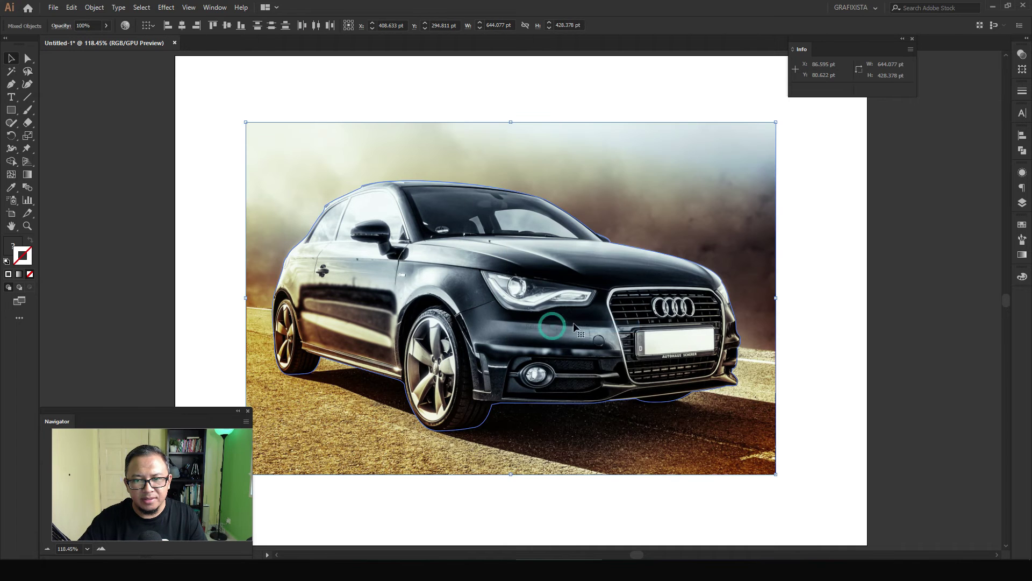
pyautogui.click(827, 246)
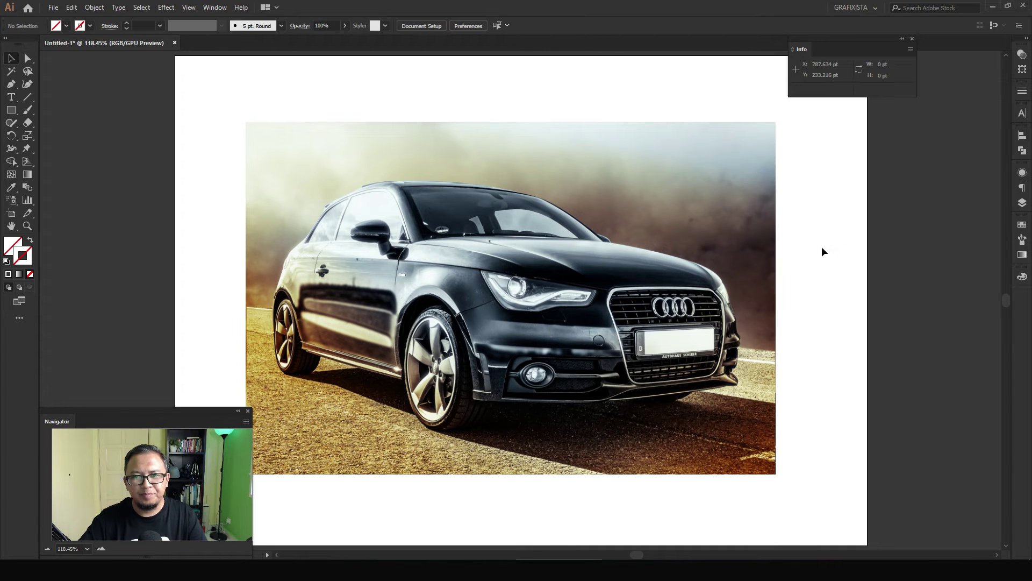
pyautogui.click(722, 181)
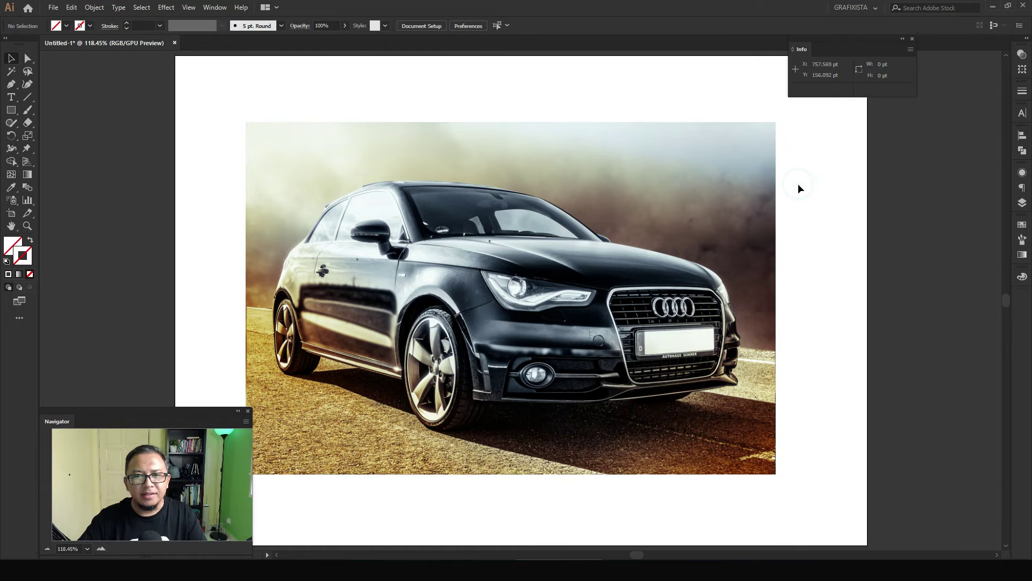
pyautogui.hotkey('ctrl', 'a')
pyautogui.click(841, 226)
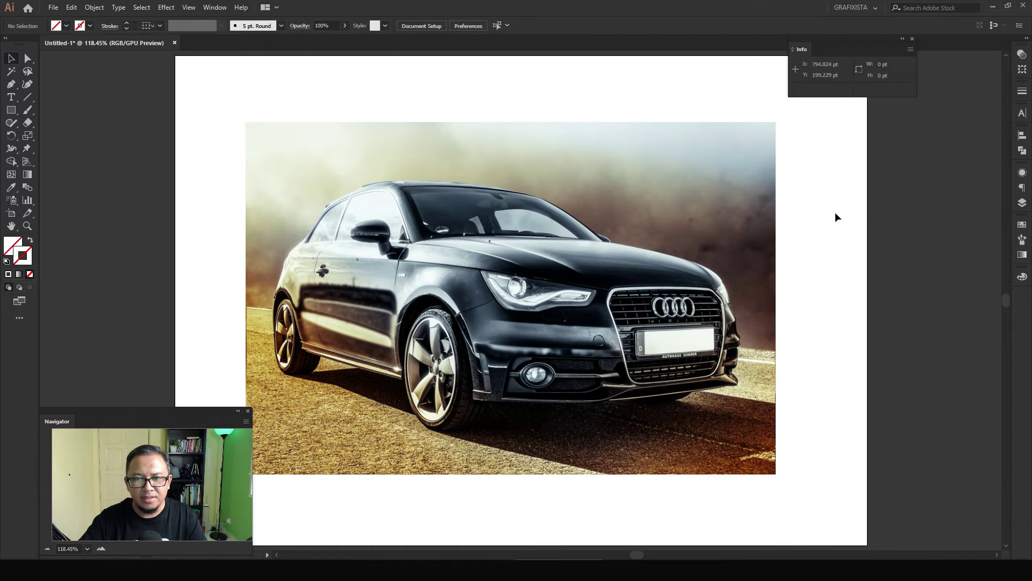
pyautogui.click(694, 182)
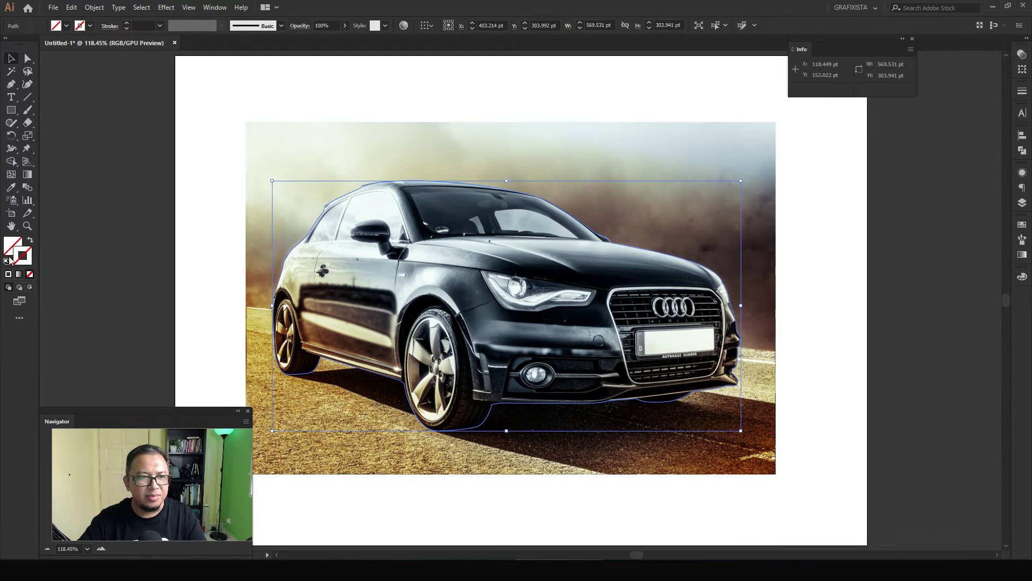
# - Give the car outline a white stroke from the Swatches panel, then deselect it
pyautogui.click(1023, 224)
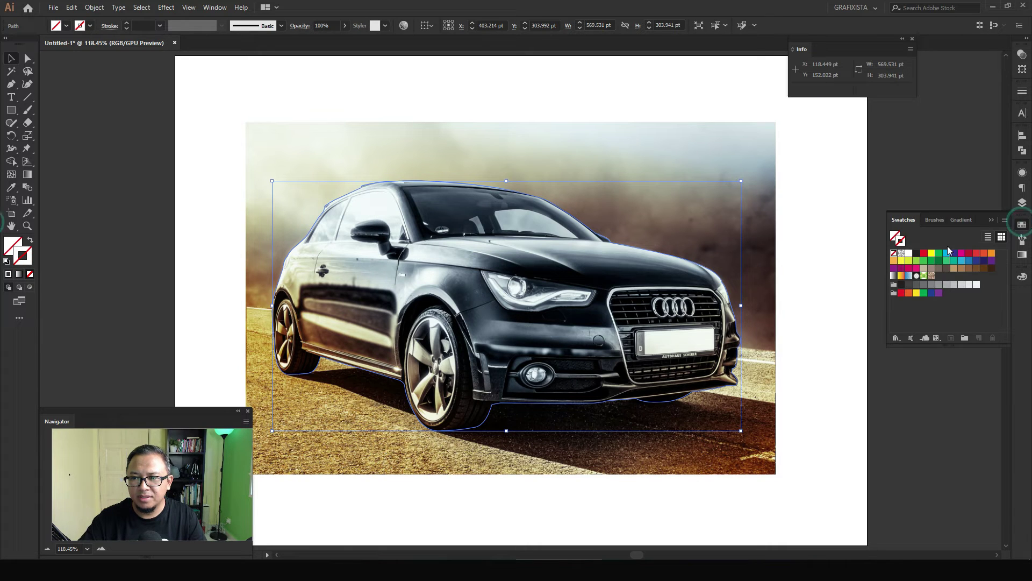
pyautogui.click(909, 253)
pyautogui.click(860, 182)
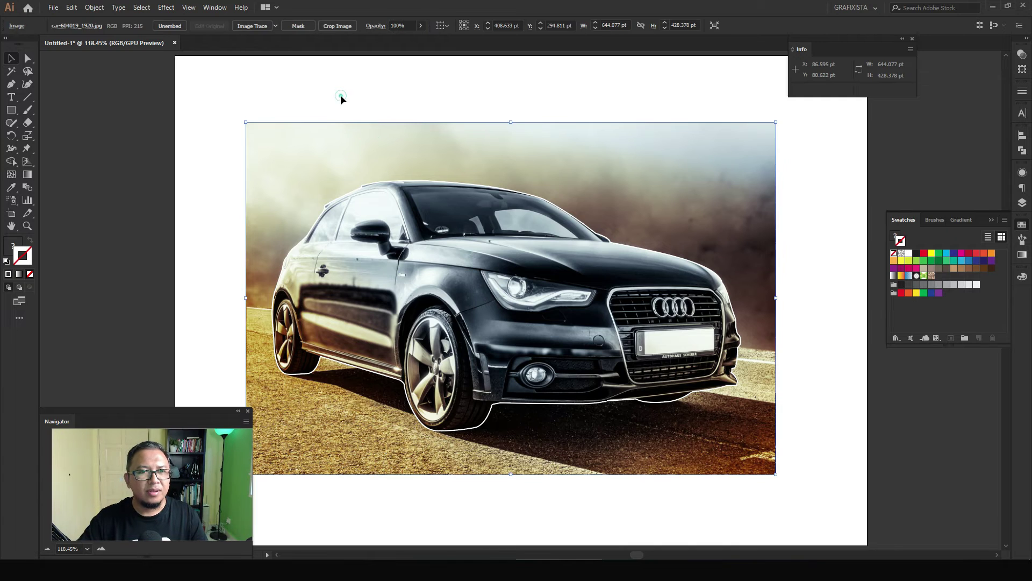
pyautogui.click(348, 152)
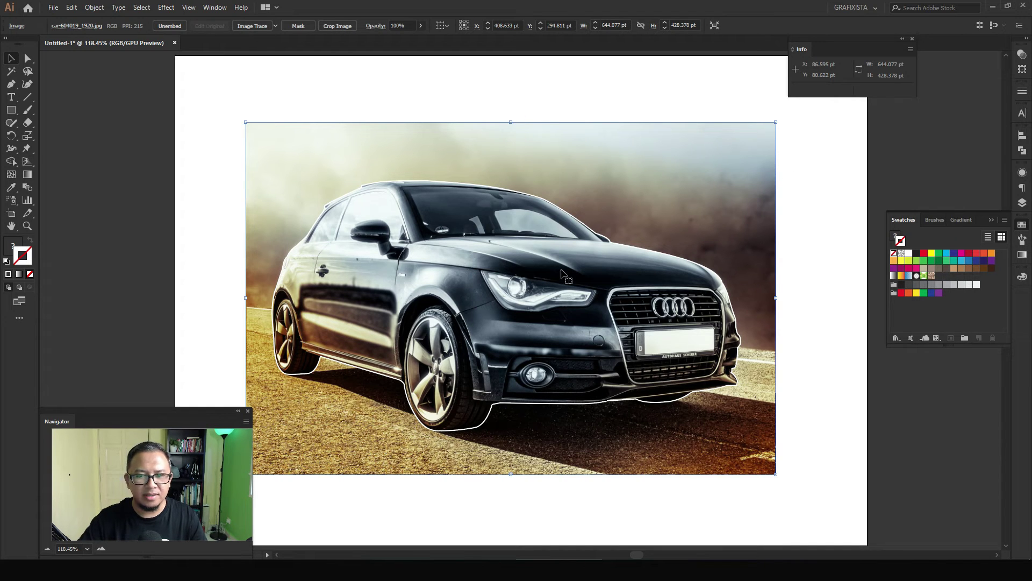
pyautogui.click(470, 75)
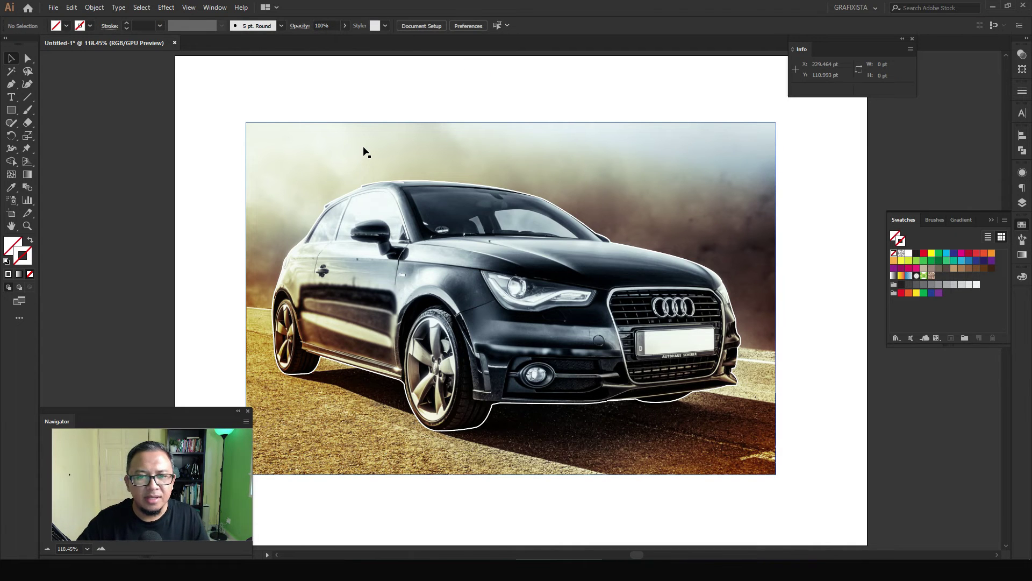
pyautogui.click(207, 117)
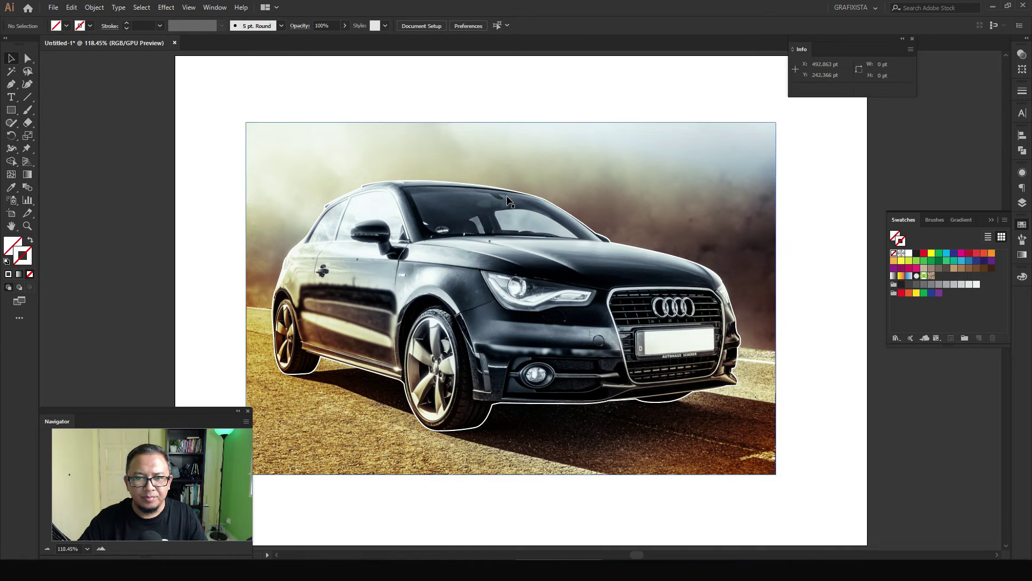
# - Draw a 341.176 pt circle over the front of the car, after undoing a trial rectangle
pyautogui.press('m')
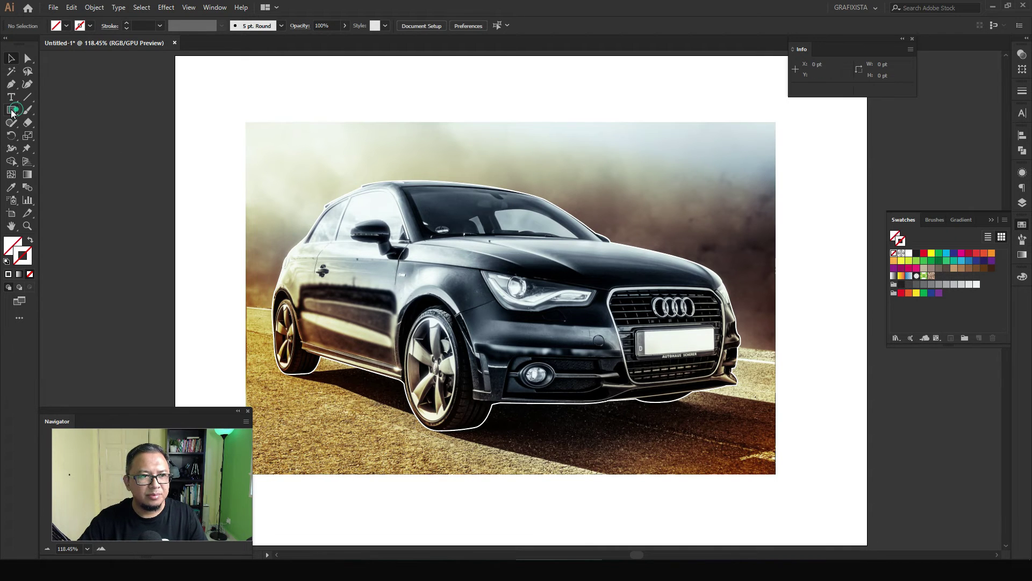
pyautogui.moveTo(318, 163); pyautogui.dragTo(684, 402)
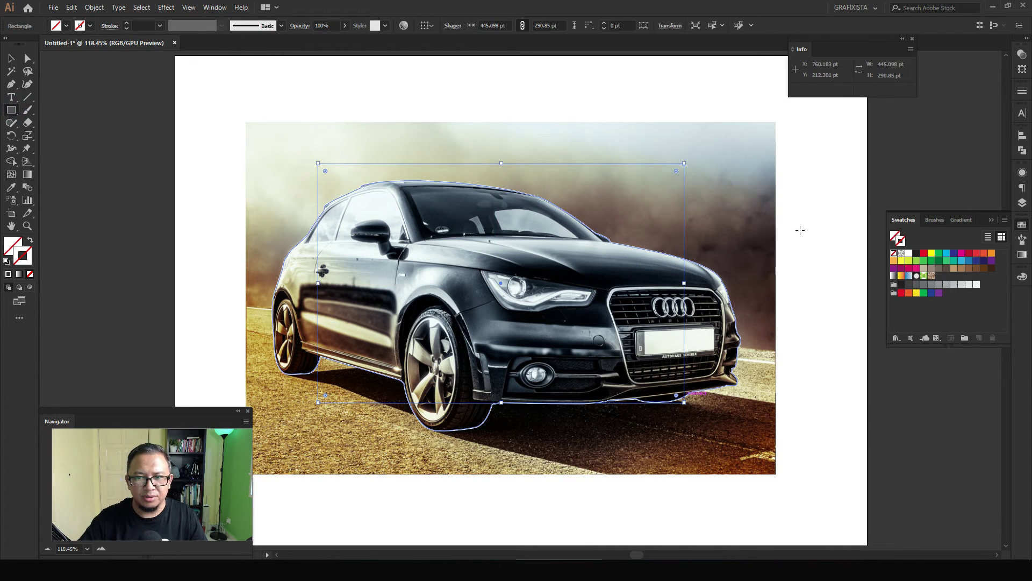
pyautogui.hotkey('ctrl', 'z')
pyautogui.click(24, 114)
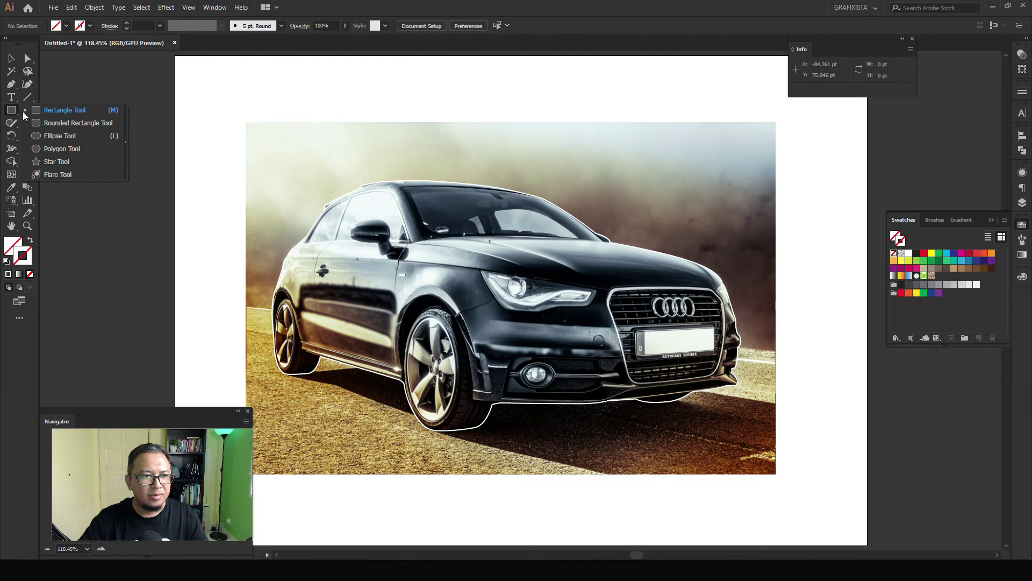
pyautogui.click(59, 135)
pyautogui.moveTo(354, 168); pyautogui.dragTo(635, 448)
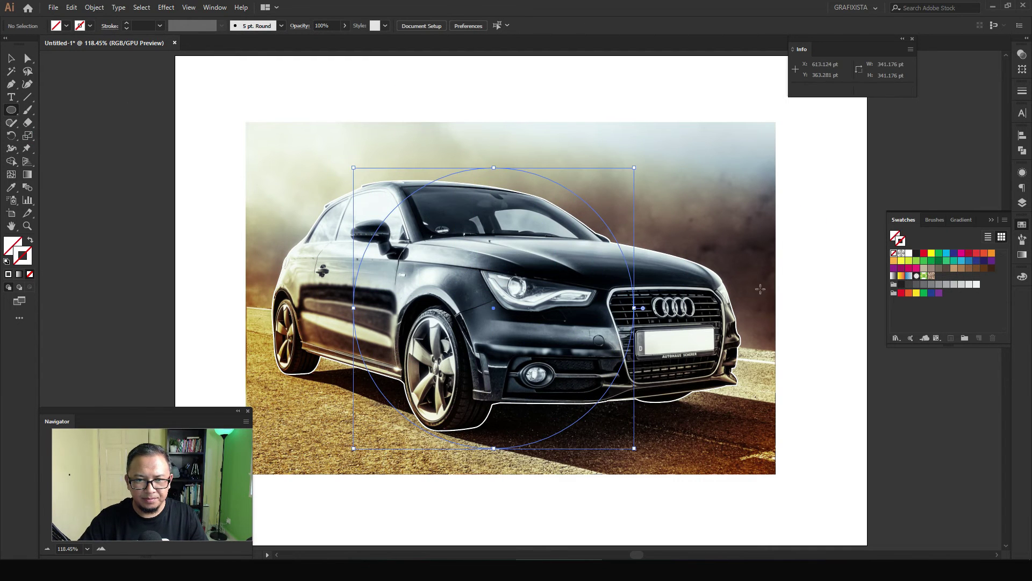
# - Marquee-select the photo, outline and circle together with the Selection tool
pyautogui.hotkey('ctrl', 'z')
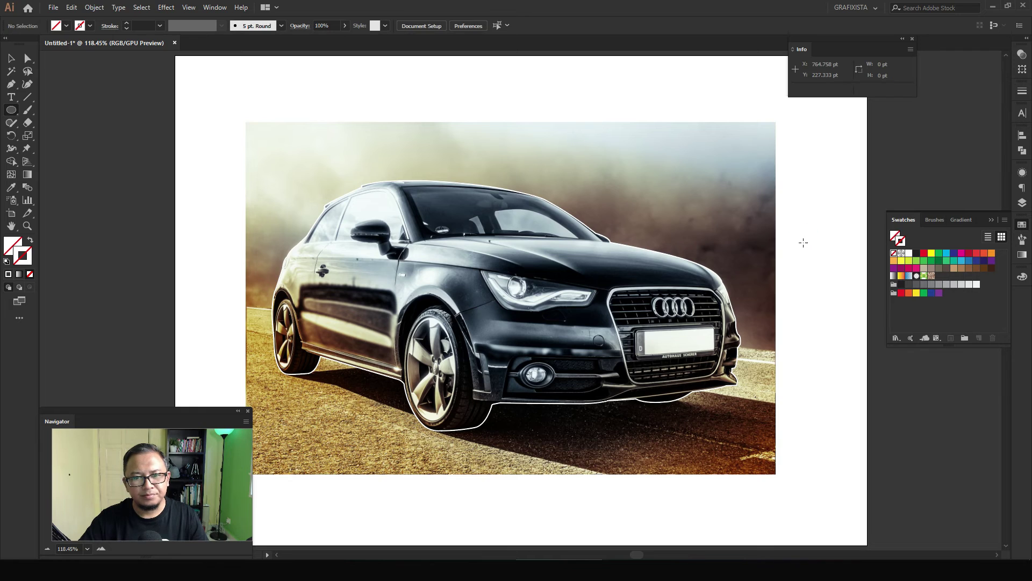
pyautogui.press('v')
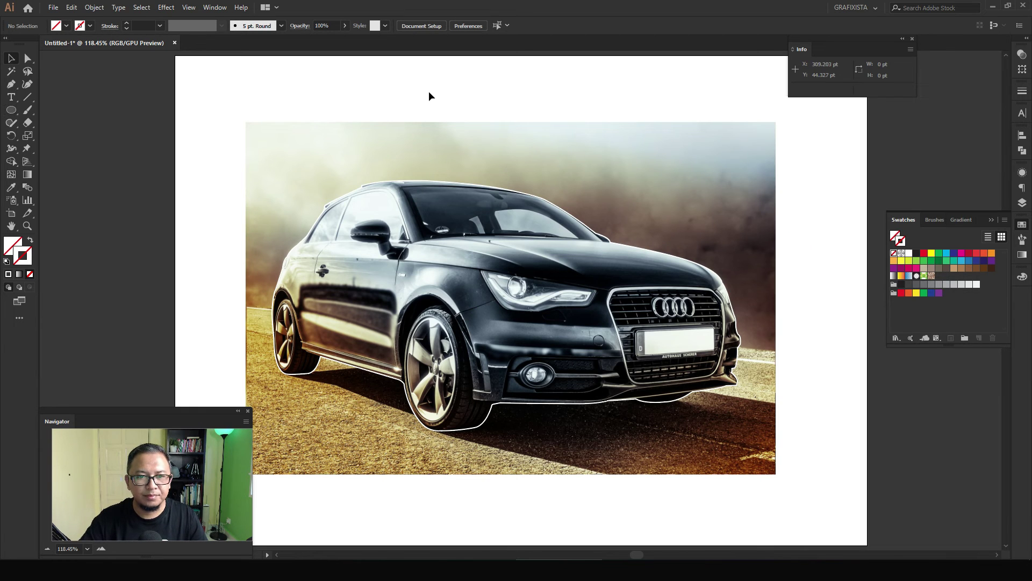
pyautogui.moveTo(429, 95); pyautogui.dragTo(509, 145)
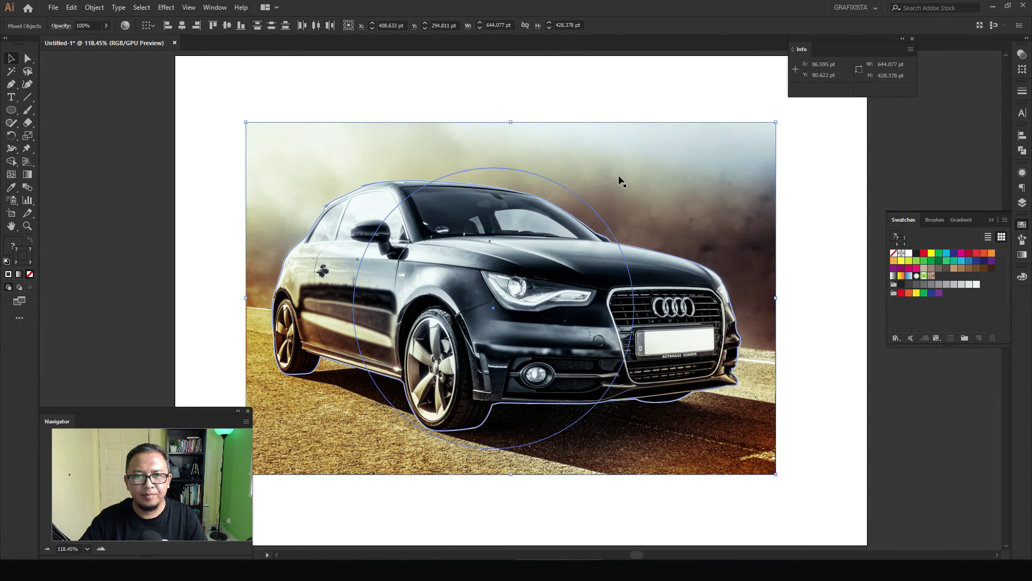
# - Give the outline and the circle a white stroke, leaving the photo unchanged
pyautogui.keyDown('shift'); pyautogui.click(653, 125); pyautogui.keyUp('shift')
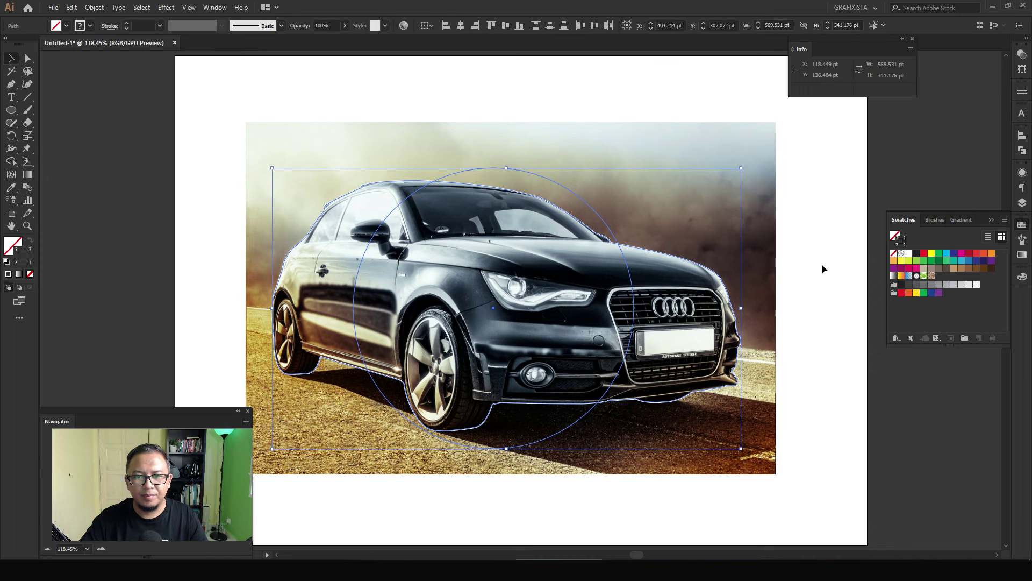
pyautogui.click(909, 254)
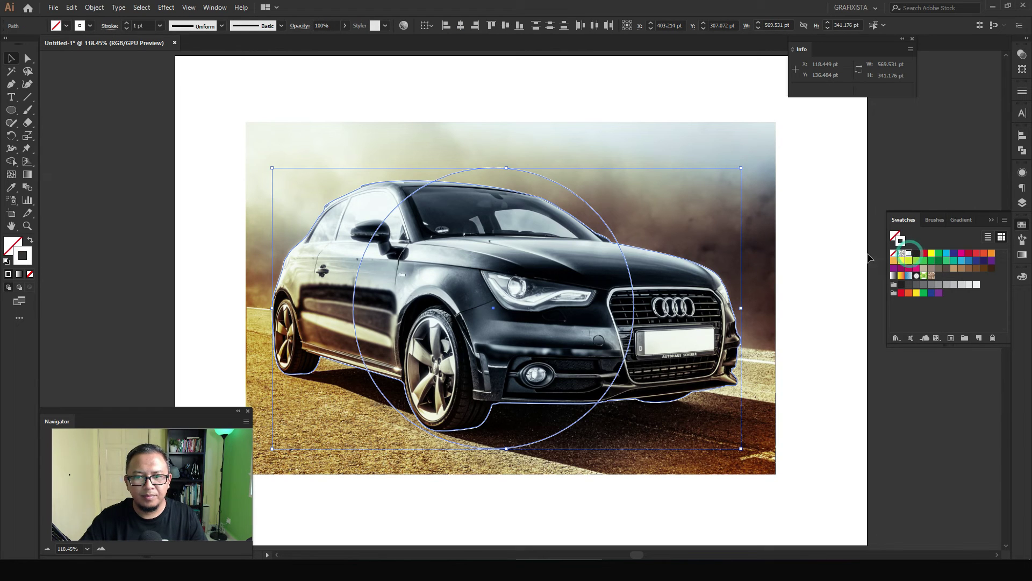
pyautogui.click(827, 213)
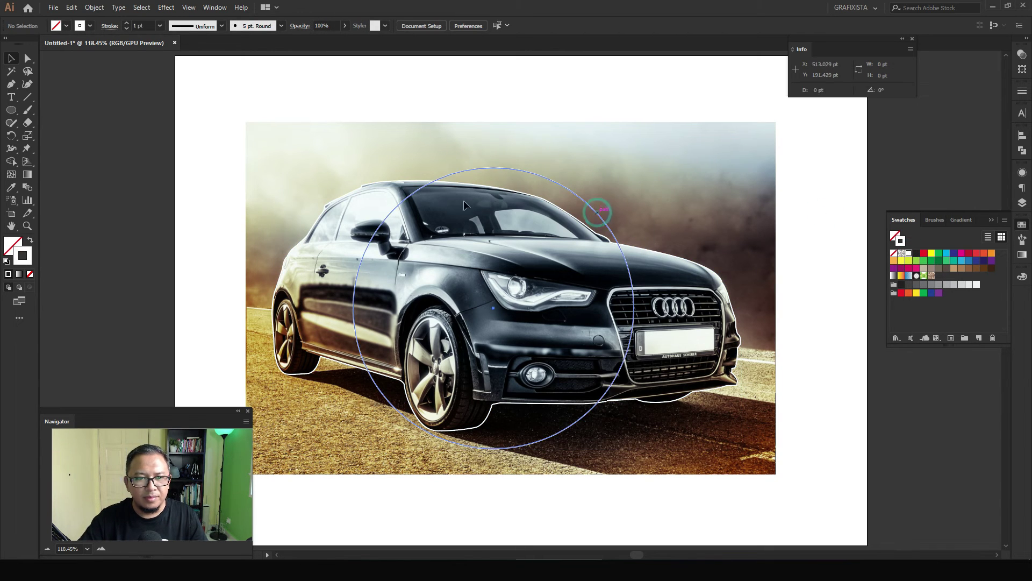
# - Move the circle to the left edge over the car's rear, partly off the artboard
pyautogui.moveTo(598, 215); pyautogui.dragTo(349, 183)
pyautogui.moveTo(588, 186); pyautogui.dragTo(587, 187)
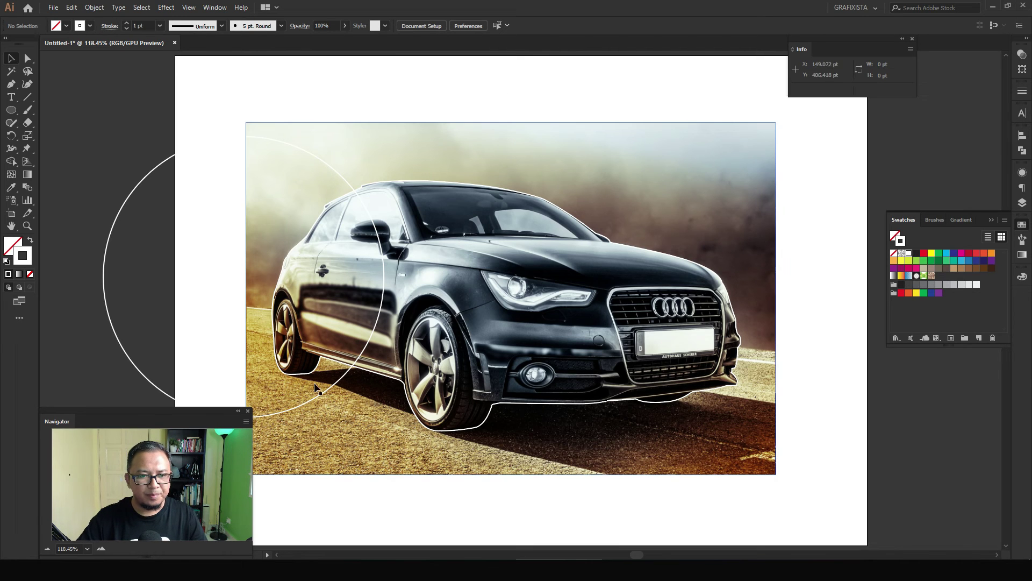
pyautogui.click(321, 368)
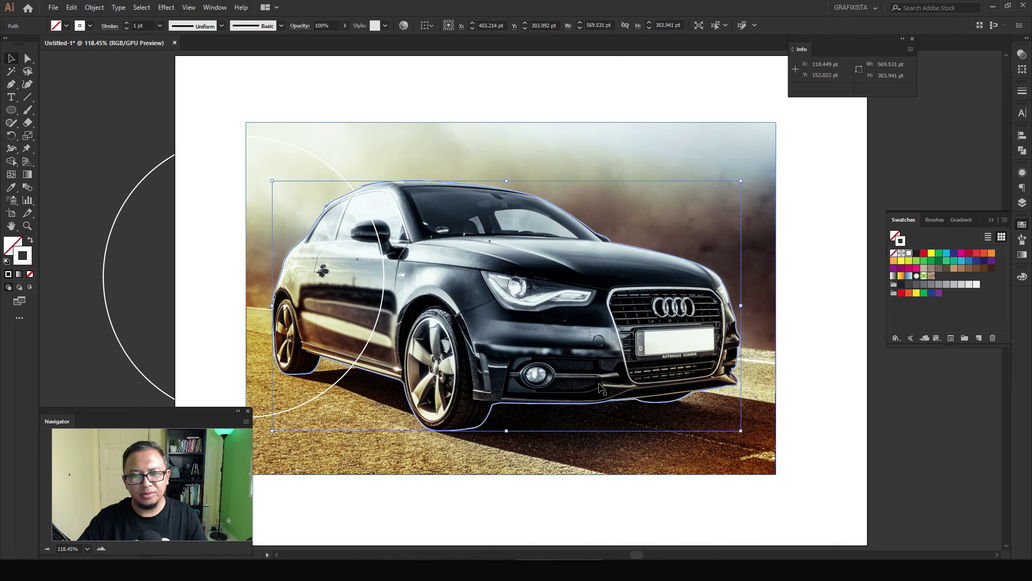
pyautogui.click(531, 99)
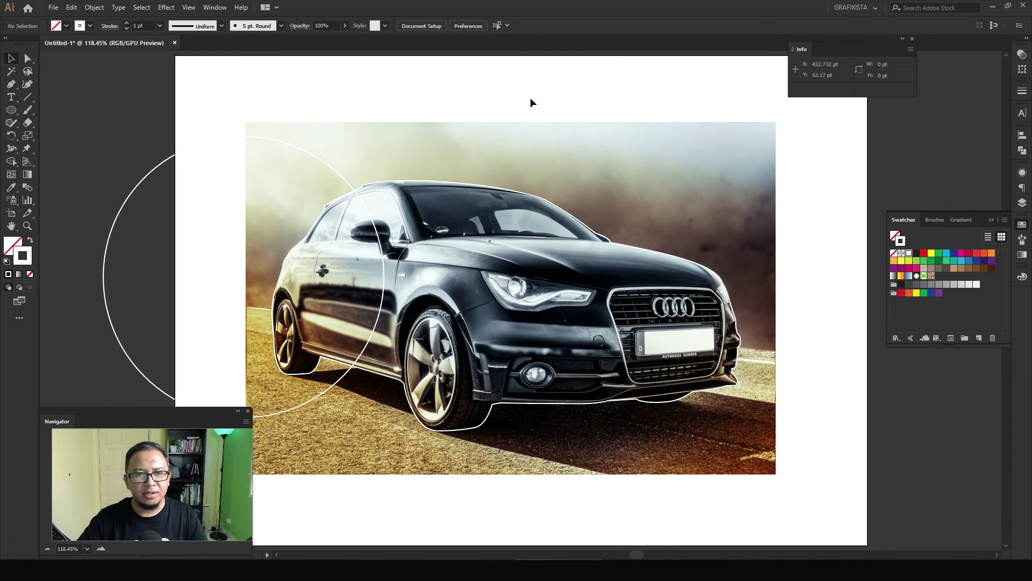